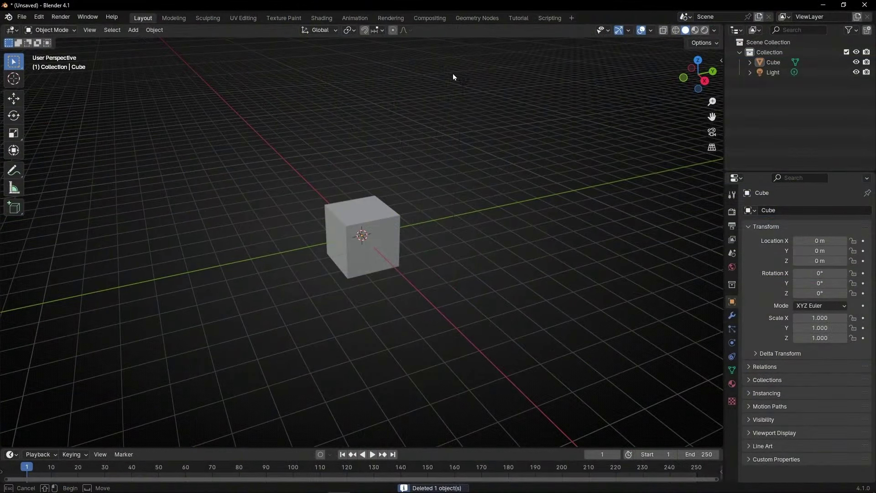
In the Tutorial workspace, create a new geometry node tree for the cube and delete its Group Input node.
left_click(520, 18)
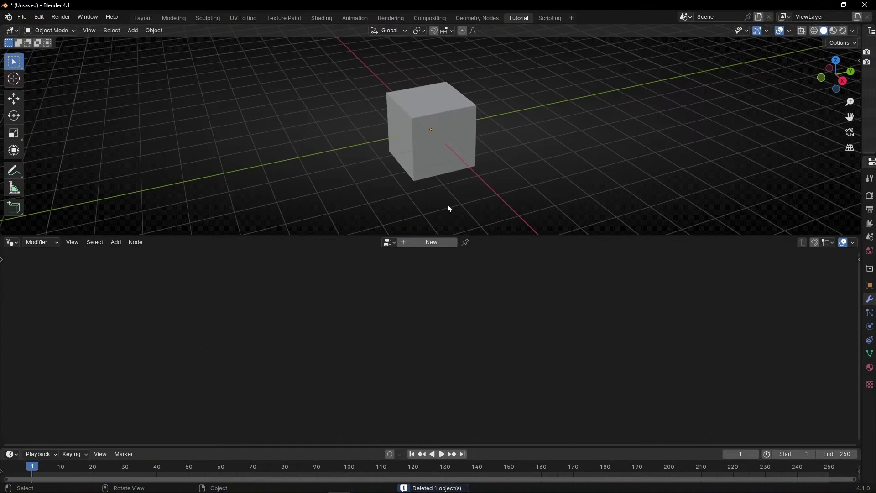
left_click(427, 242)
left_click(307, 360)
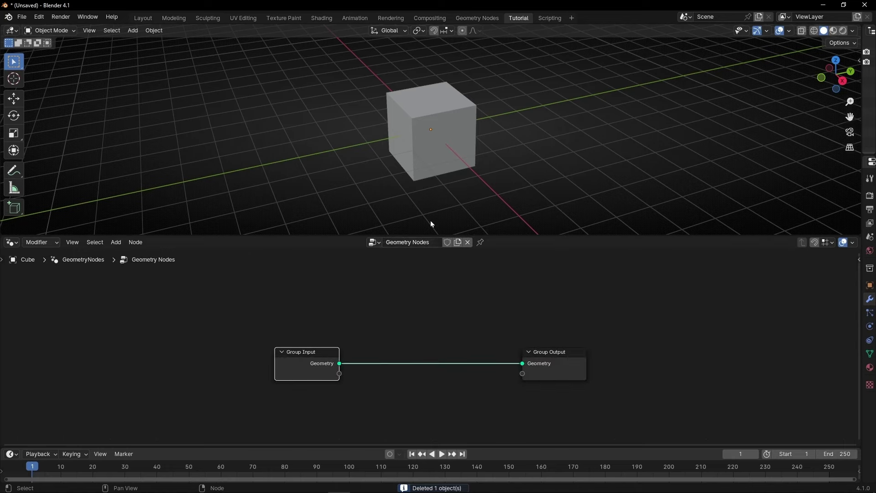
key("x")
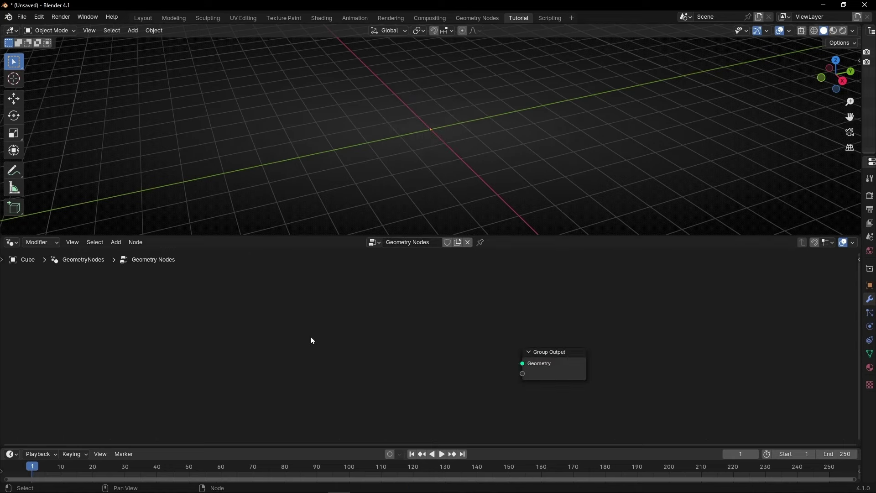
Add a Points node and connect its Points output to the Group Output's Geometry input.
key("shift+a")
type("points")
key("Return")
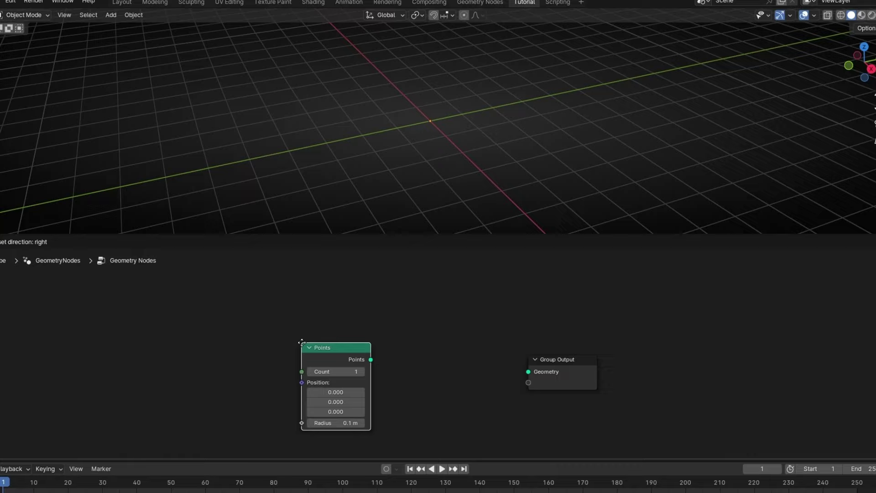
left_click(266, 296)
left_click_drag(336, 314, 556, 381)
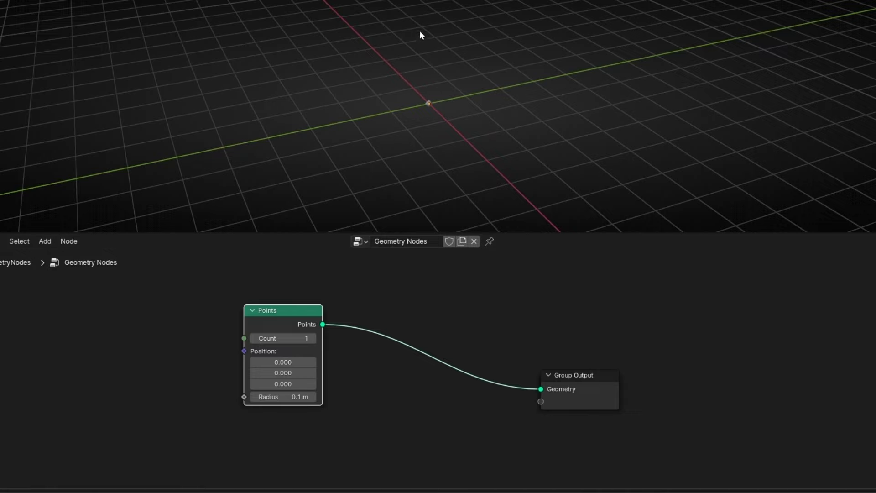
Insert an Instance on Points node between the Points node and the Group Output.
left_click_drag(322, 325, 419, 330)
type("on po")
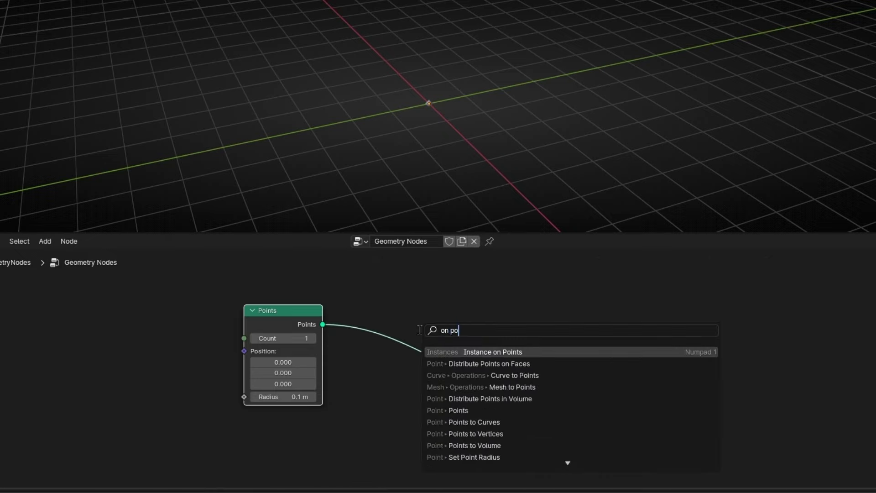
key("Return")
left_click(433, 300)
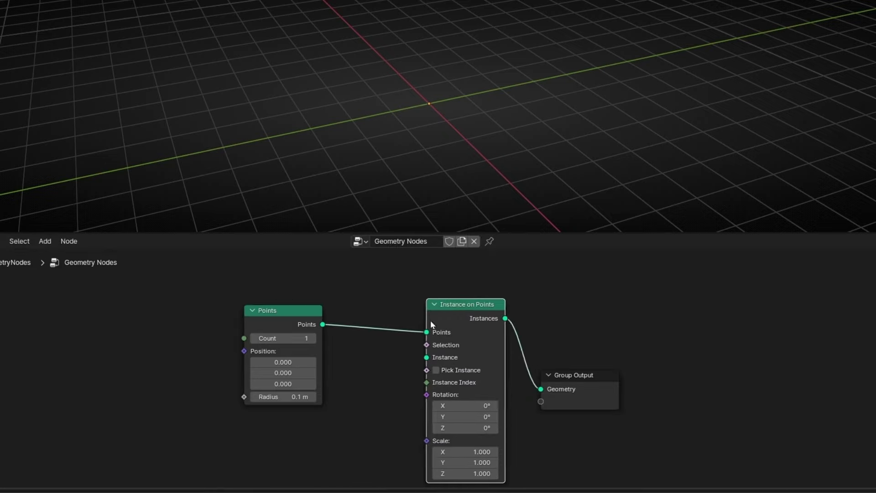
Add a Curve Line node feeding the Instance input of Instance on Points, placed below the Points node.
middle_click_drag(356, 441, 385, 413)
left_click_drag(447, 328, 289, 420)
type("curve l")
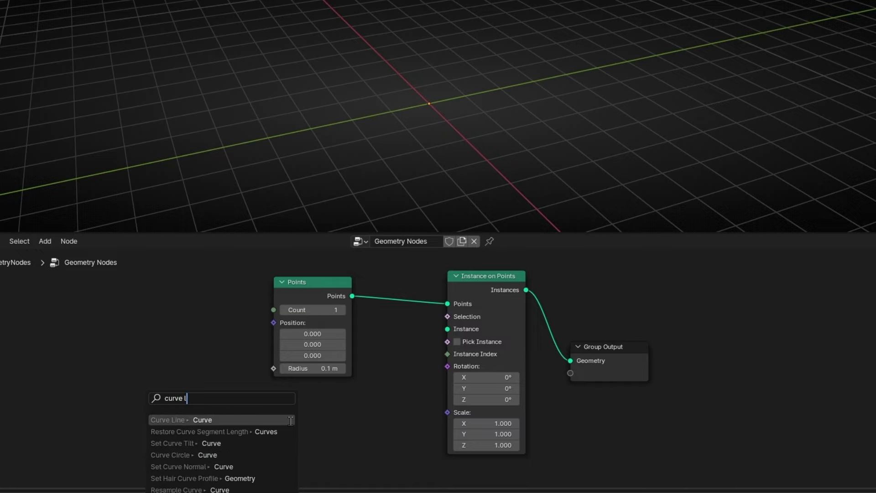
key("Return")
left_click(346, 402)
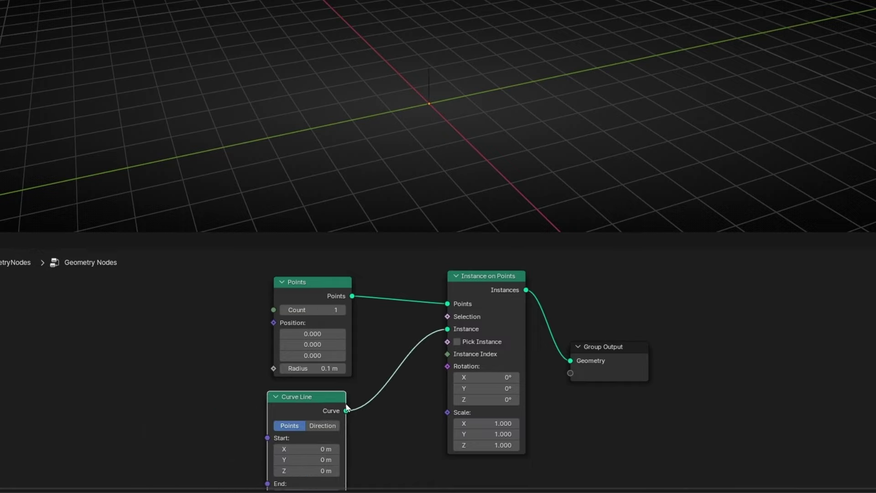
Switch the Curve Line node to Direction mode.
left_click(445, 99)
scroll(446, 99, "up", 4)
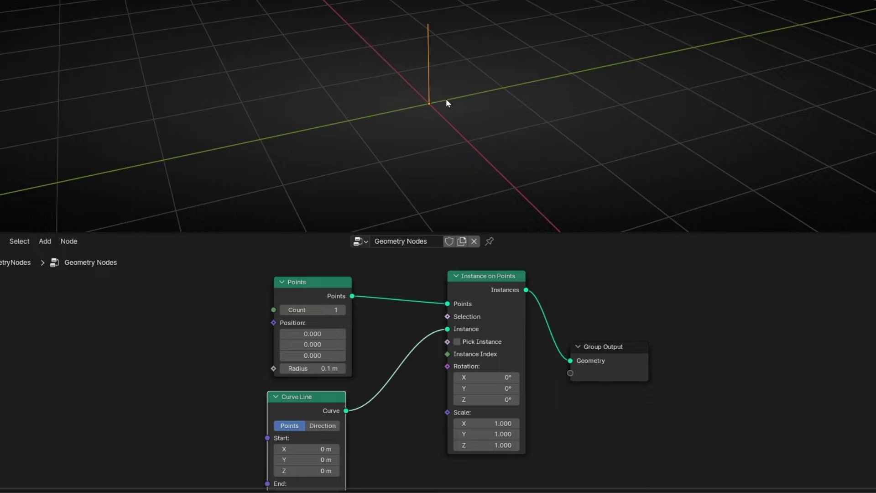
middle_click_drag(445, 99, 438, 150, "shift")
scroll(366, 419, "up", 3)
middle_click_drag(369, 423, 430, 352)
left_click(352, 368)
middle_click_drag(431, 405, 441, 353)
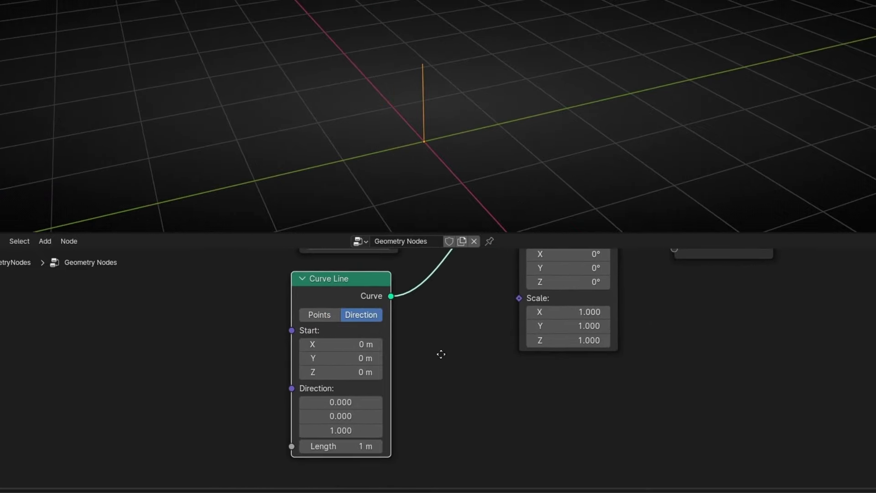
Try a longer Curve Line length of 3.7 m and set it back to 1 m.
left_click_drag(340, 445, 365, 446)
scroll(427, 346, "down", 2)
left_click(360, 426)
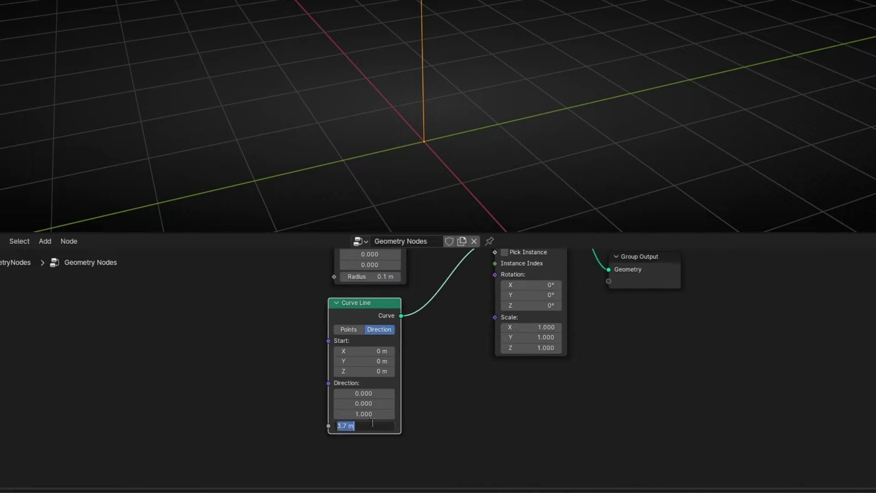
type("1")
key("Return")
Collapse the Curve Line node to its compact form.
middle_click_drag(489, 382, 496, 443)
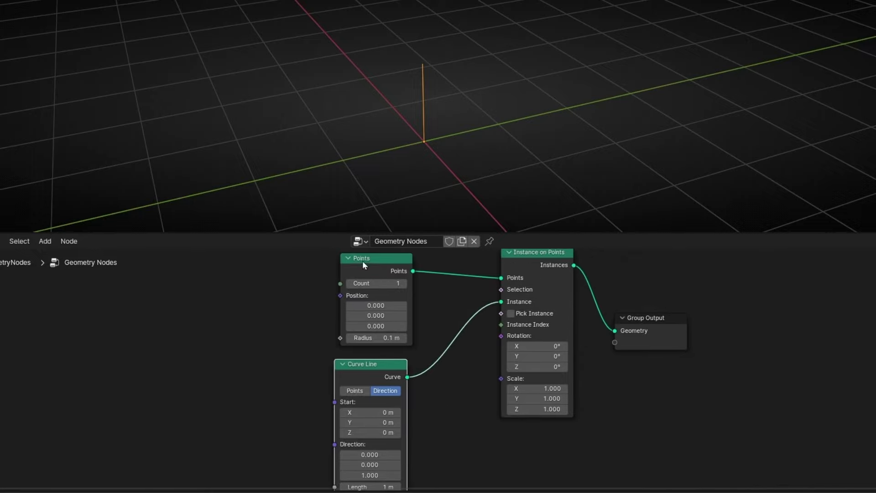
left_click(343, 365)
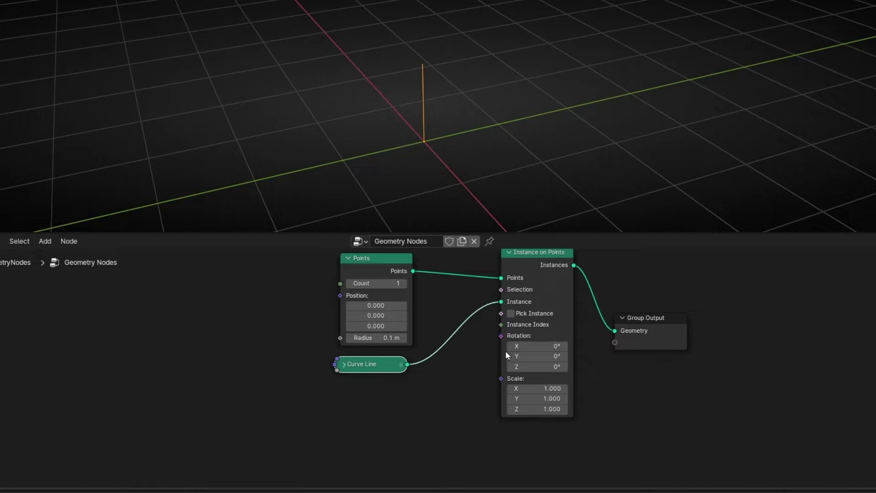
middle_click_drag(616, 381, 537, 391)
scroll(576, 392, "up", 3)
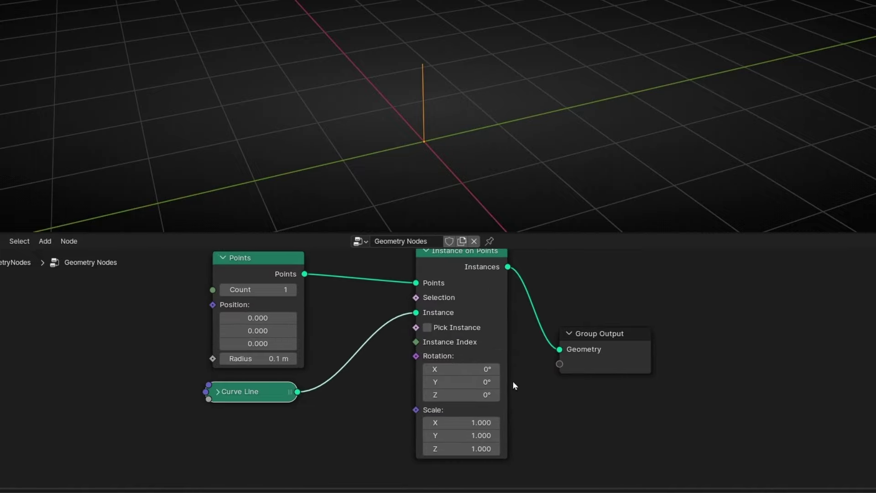
Try changing the rotation values on the Instance on Points node and undo the changes.
left_click_drag(457, 369, 470, 381)
key("ctrl+z")
key("ctrl+z")
Add a Random Value node below the Curve Line node.
scroll(410, 392, "down", 4)
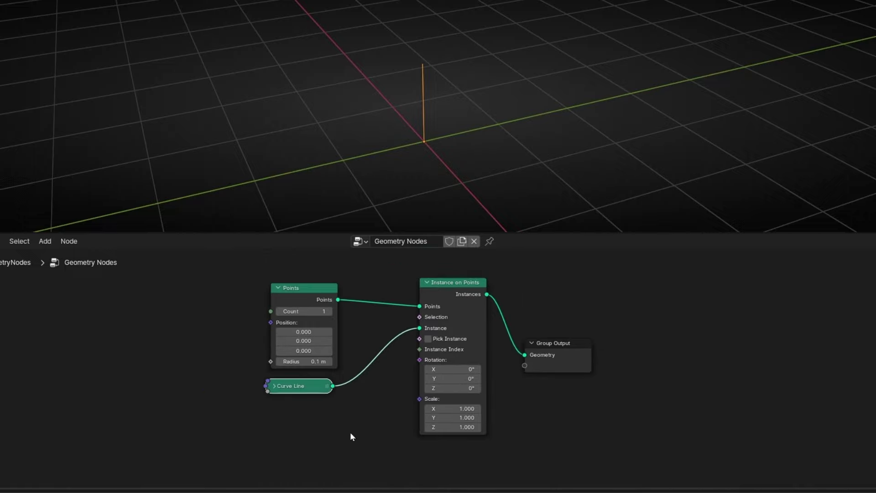
middle_click_drag(308, 430, 378, 405)
key("shift+a")
type("rando")
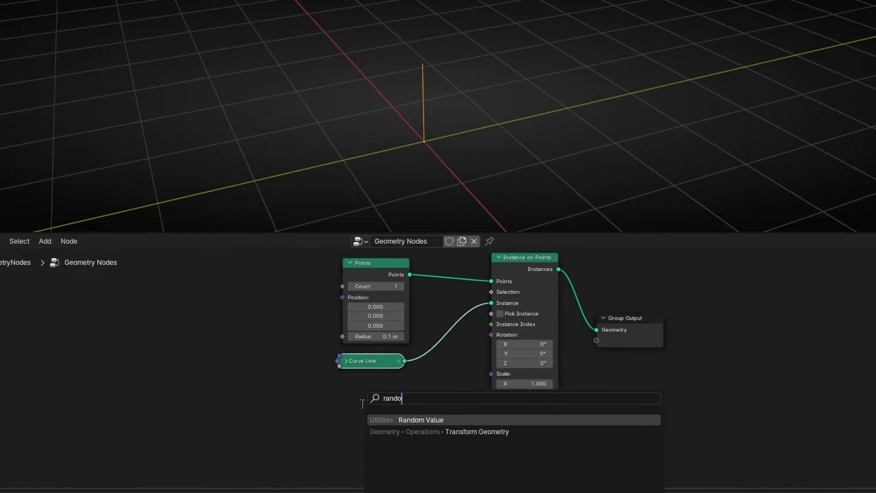
key("Return")
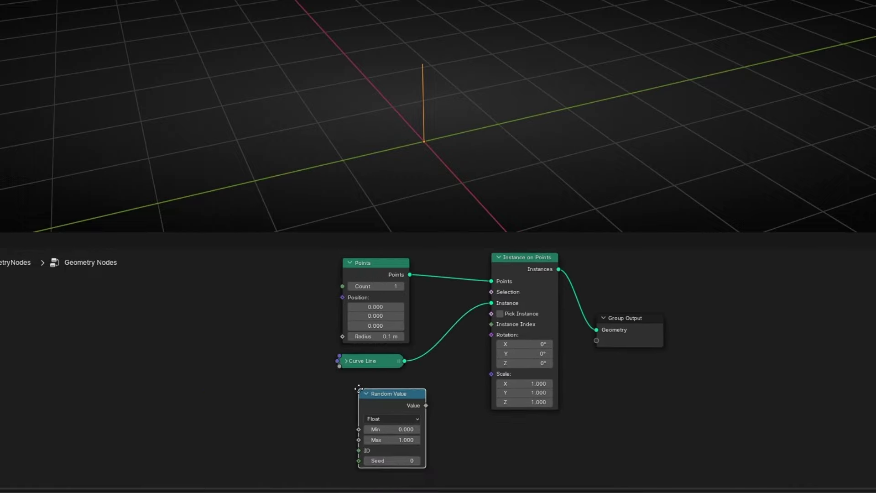
left_click(355, 388)
Set the Random Value node's data type to Vector and connect its Value output to the Rotation input of Instance on Points.
key("ctrl+space")
scroll(491, 406, "up", 2)
scroll(491, 406, "up", 2)
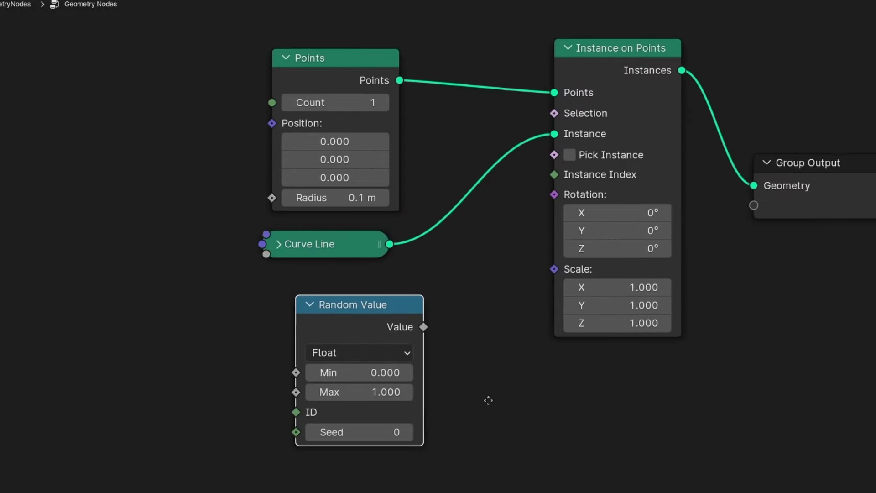
left_click(360, 338)
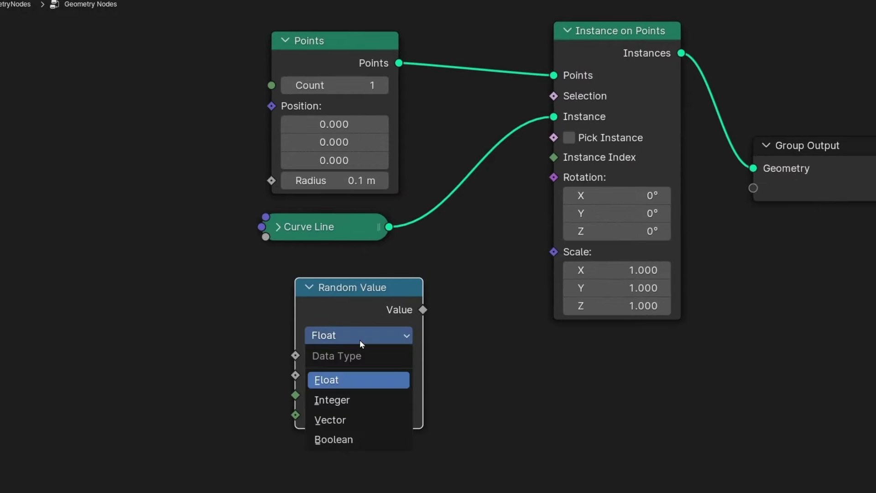
left_click(344, 416)
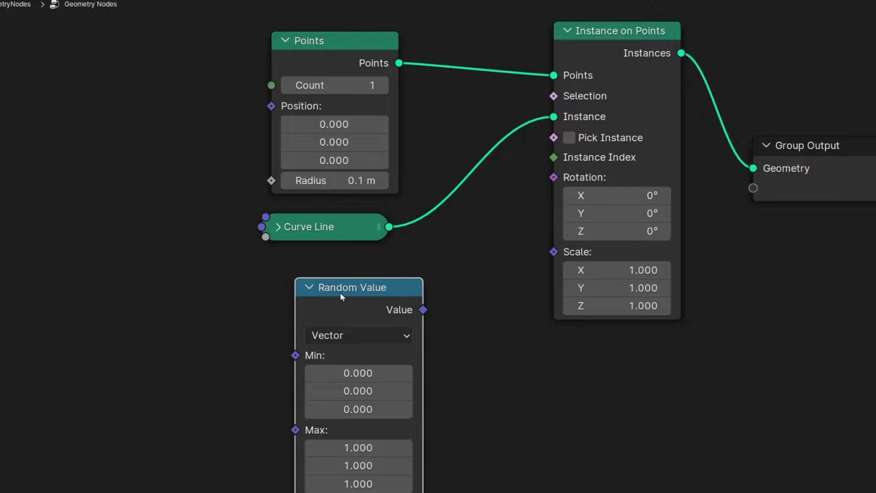
middle_click_drag(478, 371, 478, 316)
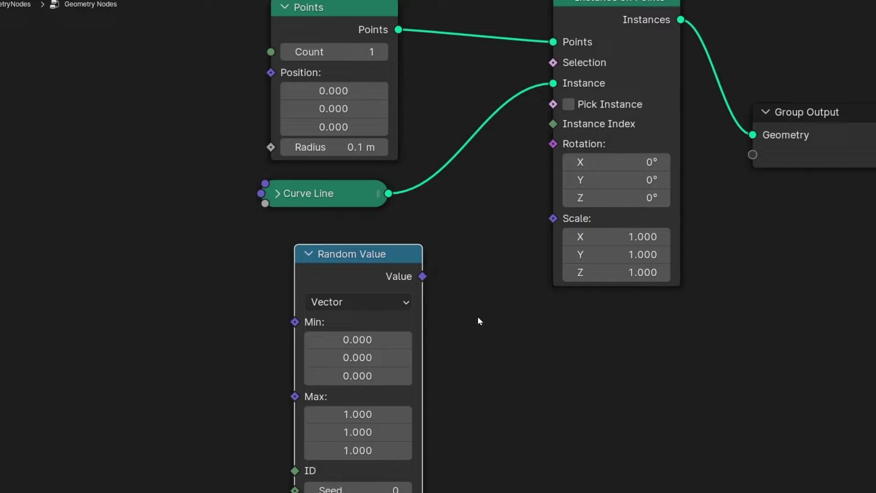
left_click_drag(423, 279, 547, 155)
key("ctrl+space")
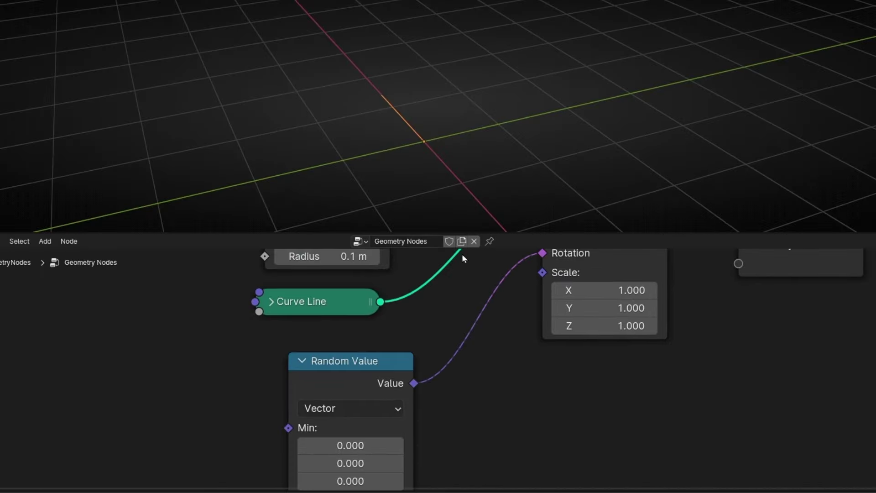
Set the Random Value node's Max Y and Z components to 0, keeping X at 1.
middle_click_drag(451, 379, 477, 277)
left_click(374, 410)
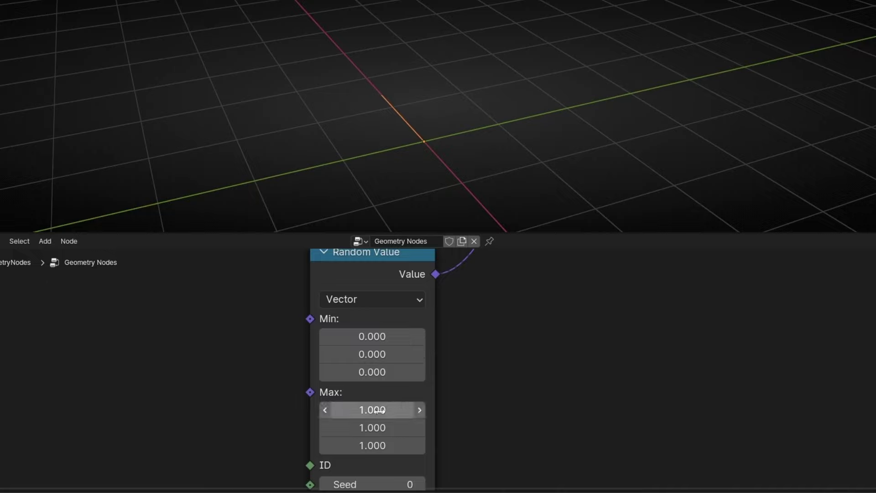
key("Tab")
type("0")
key("Tab")
type("0")
key("Return")
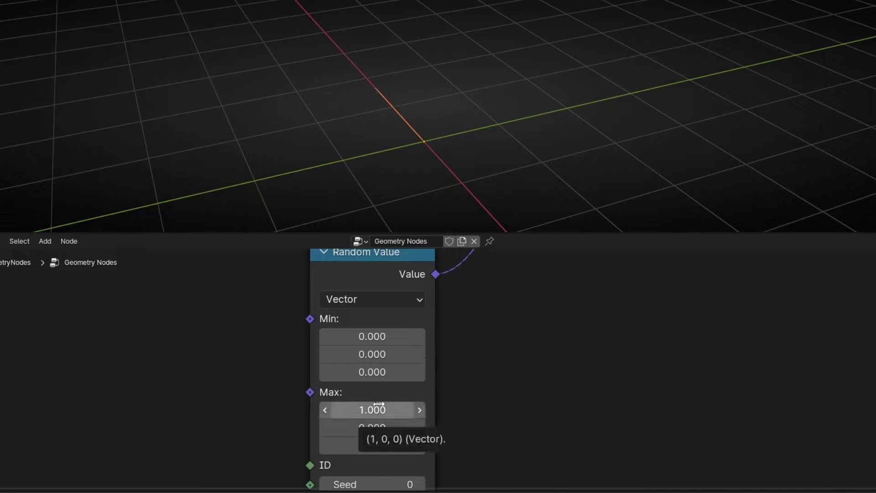
Try raising the Random Value node's Max X to 39.4 and reset it to 0.
left_click(378, 406)
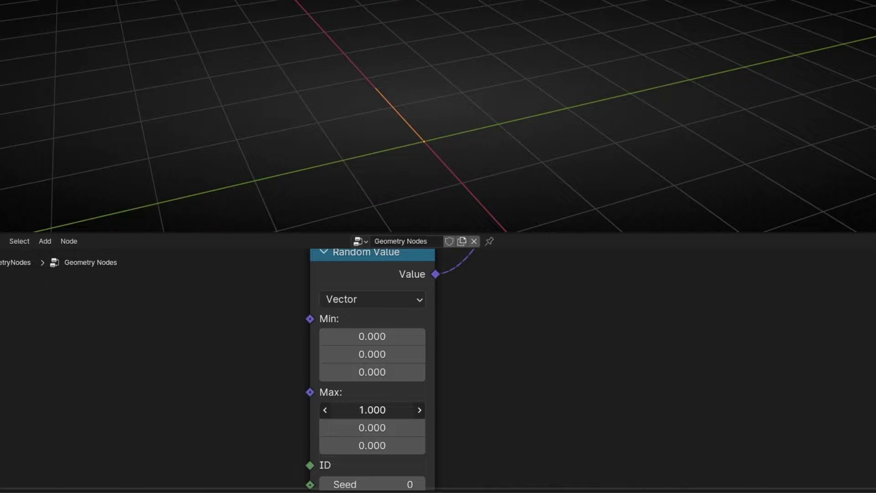
left_click_drag(379, 406, 468, 406)
middle_click_drag(390, 201, 377, 133)
left_click_drag(376, 408, 461, 408)
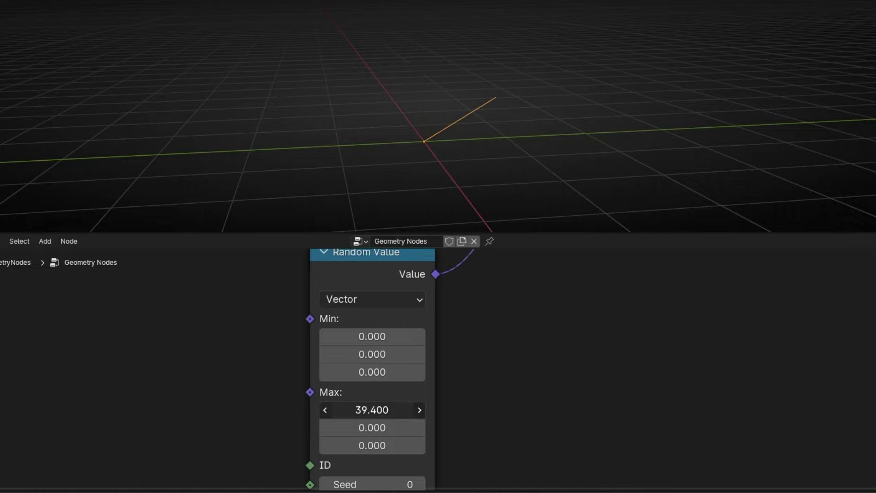
left_click(359, 407)
type("0")
key("Return")
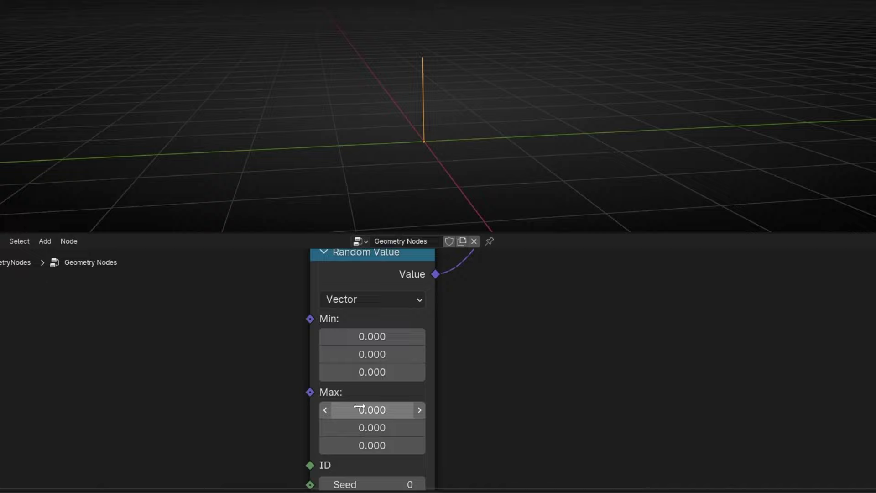
Try Max Y values of 45.6 and 57.1 on the Random Value node and reset the component to 0.
left_click_drag(359, 426, 566, 427)
middle_click_drag(332, 195, 393, 175)
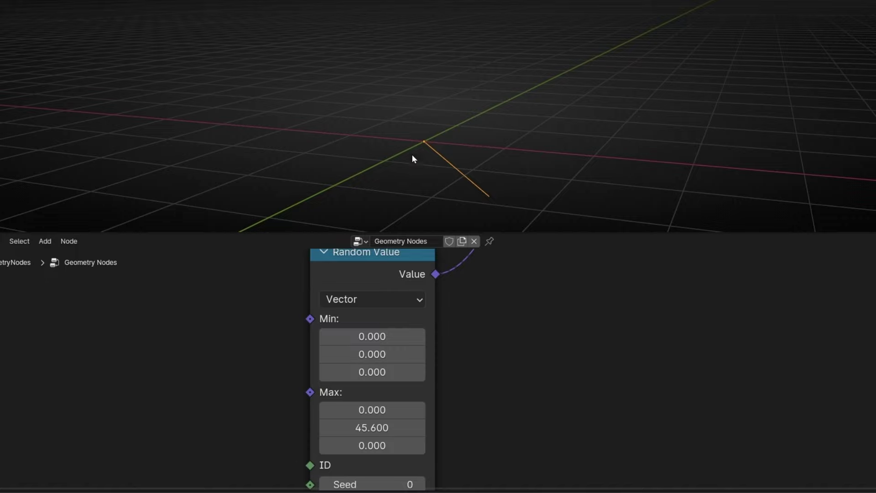
left_click_drag(368, 426, 421, 426)
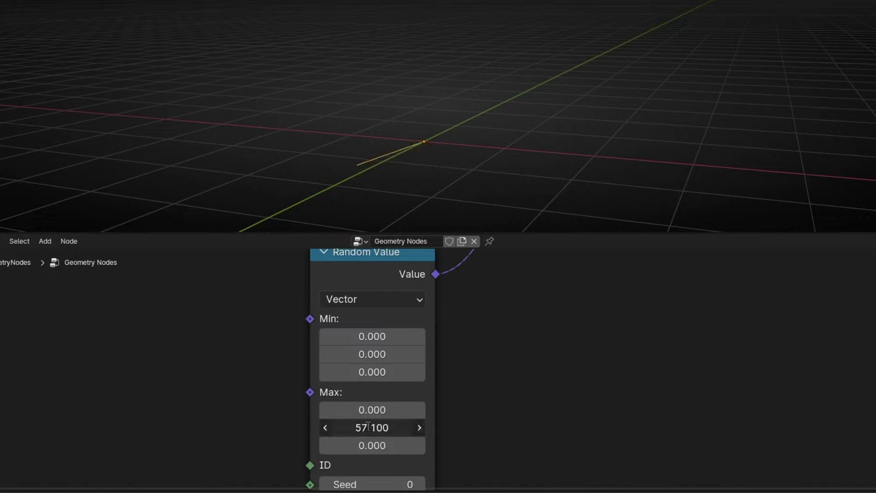
left_click(368, 426)
type("0")
key("Return")
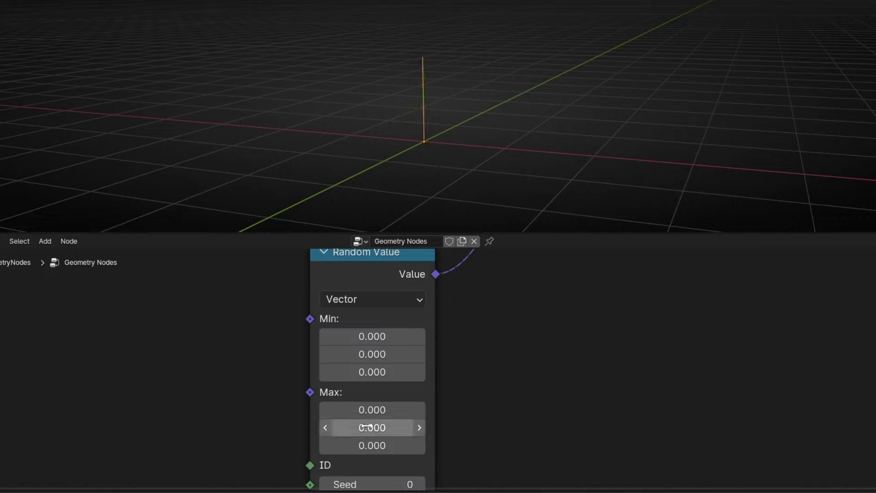
Set the Random Value node's Max X to 1 and raise its Max Z to about 569.3.
left_click(372, 405)
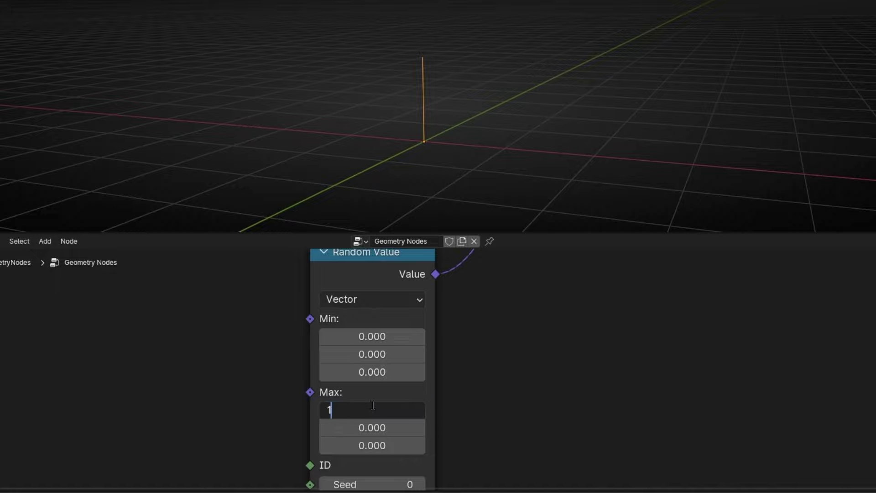
type("1")
key("Return")
middle_click_drag(401, 173, 356, 191)
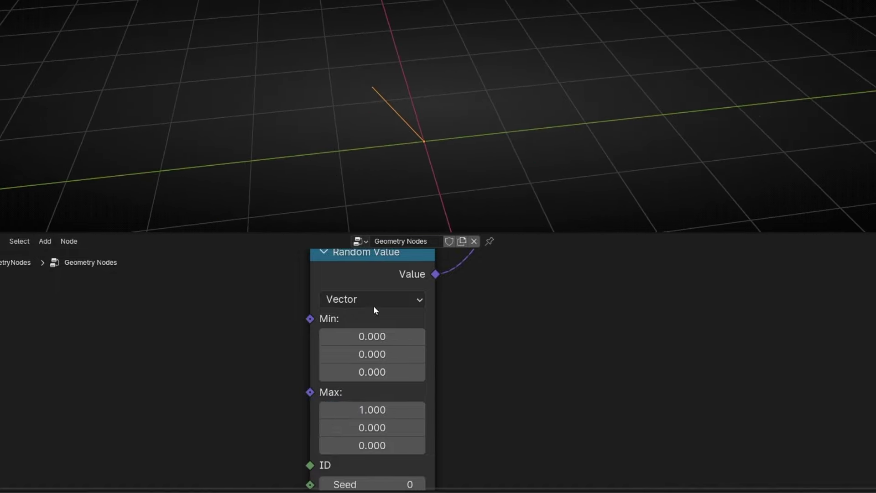
left_click_drag(368, 446, 607, 445)
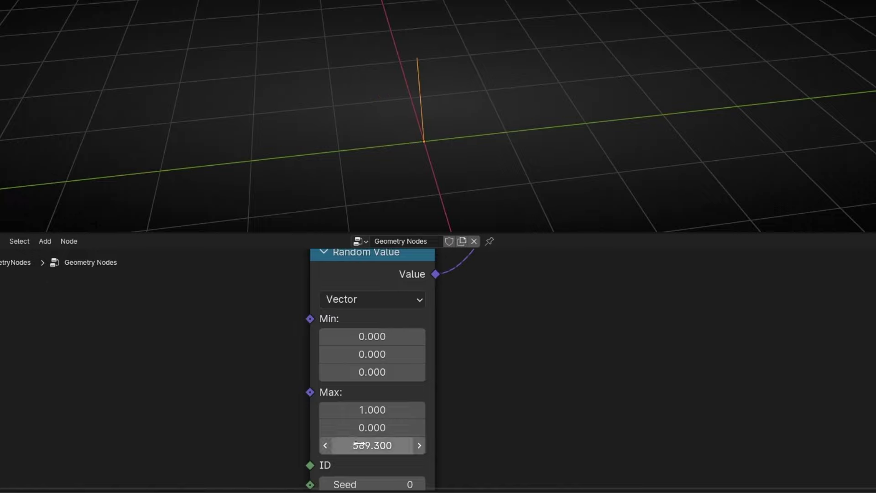
mouse_move(245, 394)
middle_mouse_down()
mouse_move(259, 354)
mouse_move(235, 381)
middle_mouse_up()
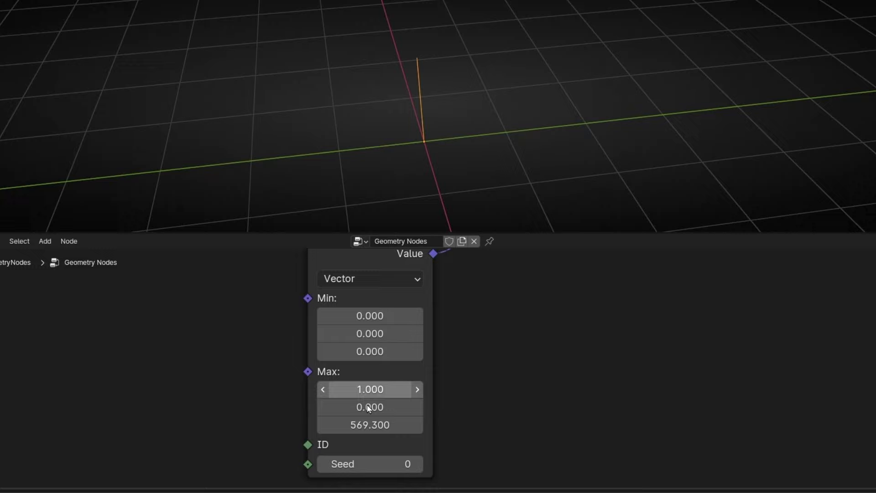
Add a Scene Time node and feed its Seconds output into the Random Value node's Max input.
scroll(297, 414, "down", 1)
middle_click_drag(273, 414, 325, 410)
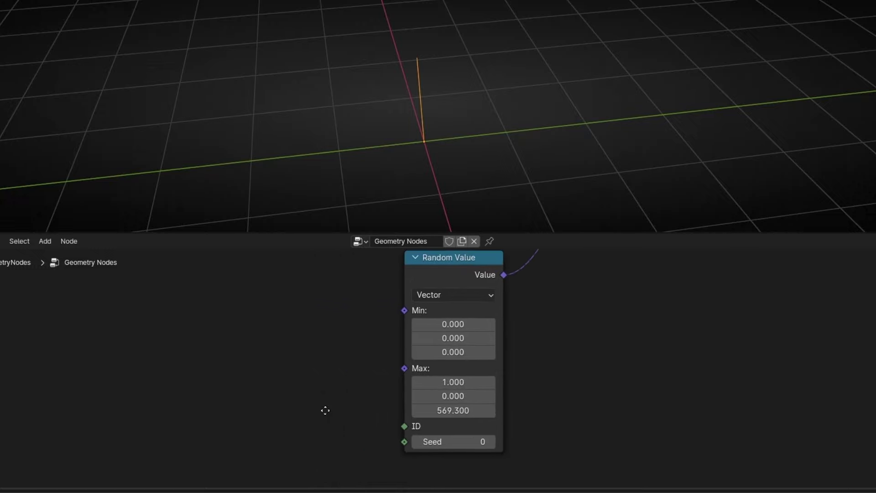
left_click_drag(404, 368, 223, 367)
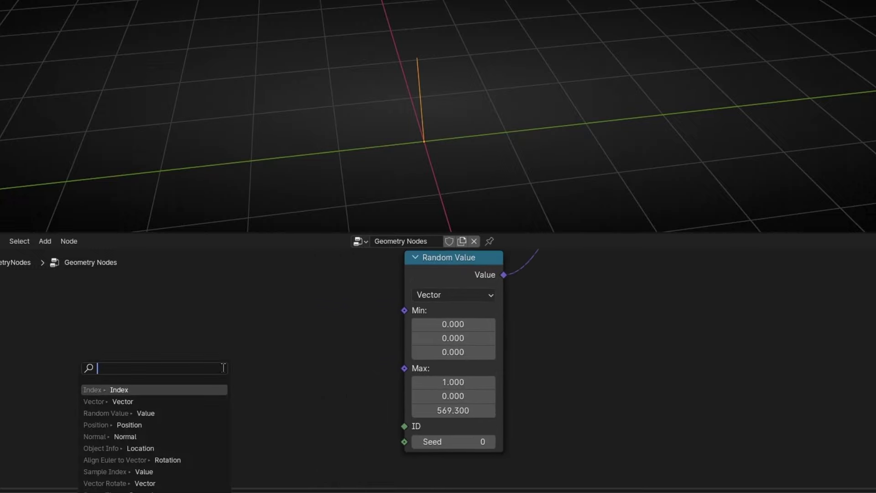
type("scene")
key("Return")
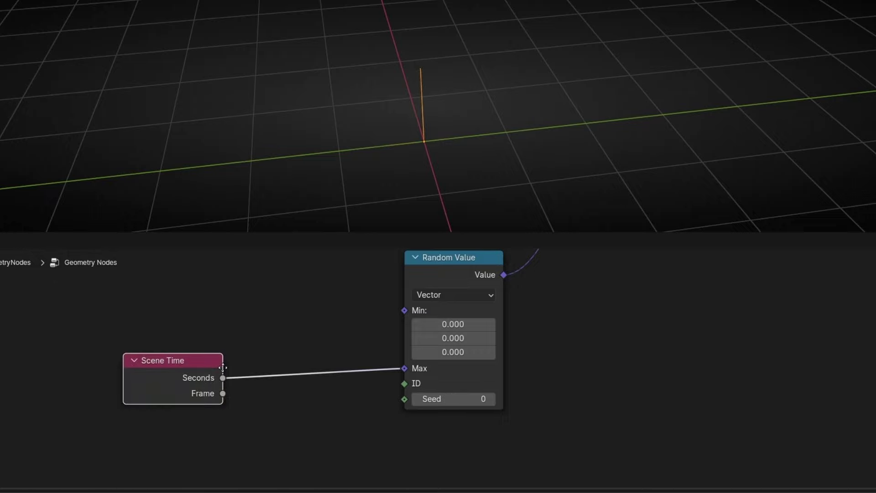
left_click(223, 367)
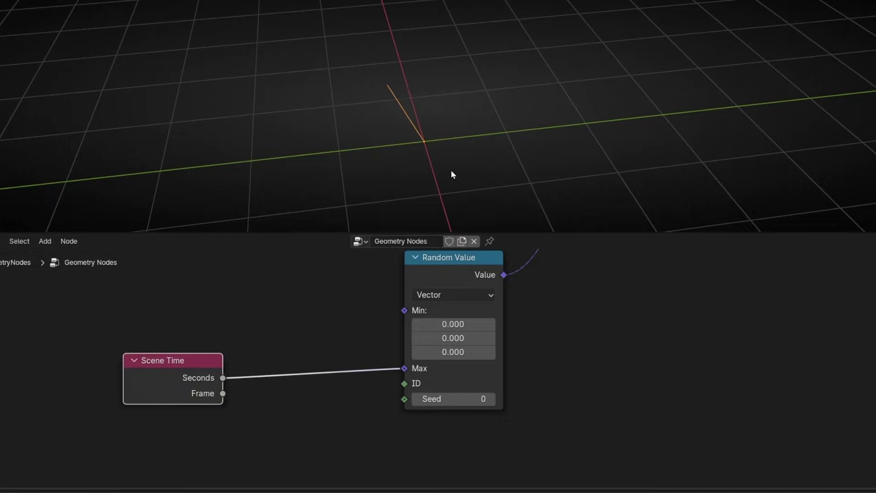
Preview the time-driven line rotation in a maximised 3D viewport, then restore the split layout.
key("ctrl+space")
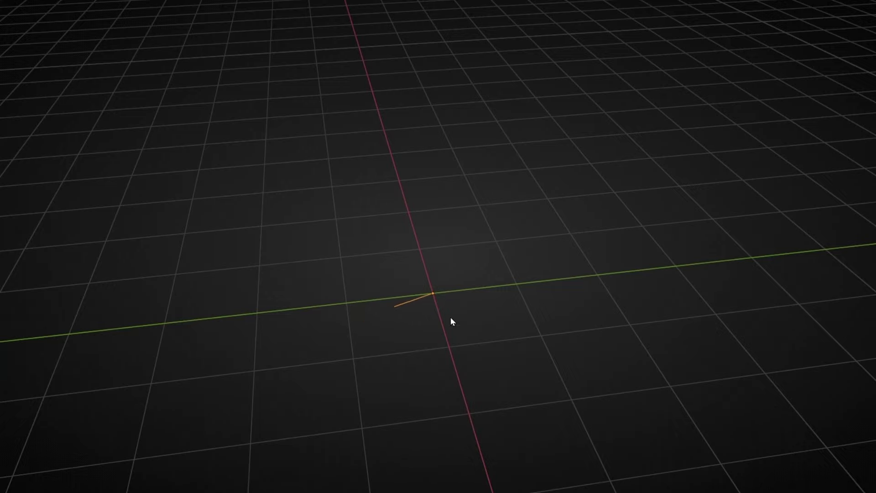
key("ctrl+space")
scroll(457, 169, "up", 4)
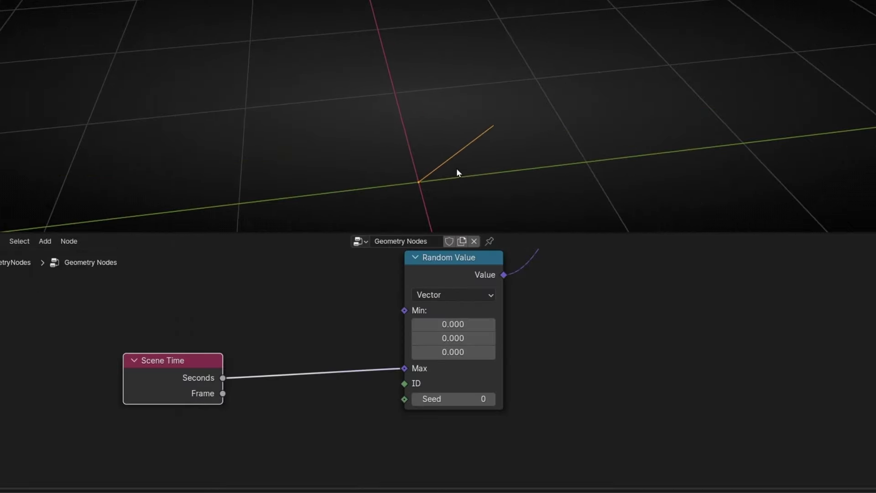
Insert a Math node between Scene Time and Random Value and set its operation to Multiply.
middle_click_drag(200, 359, 278, 351)
left_click_drag(279, 354, 240, 337)
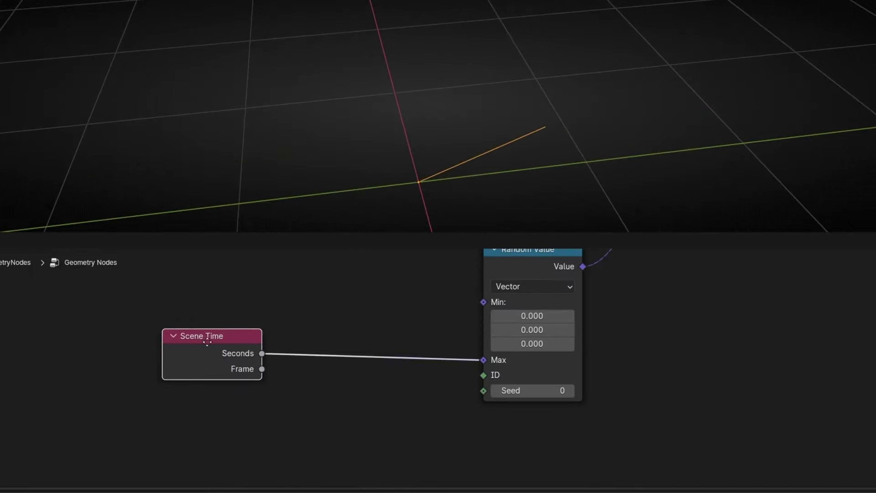
key("shift+a")
type("math")
key("Return")
left_click(318, 310)
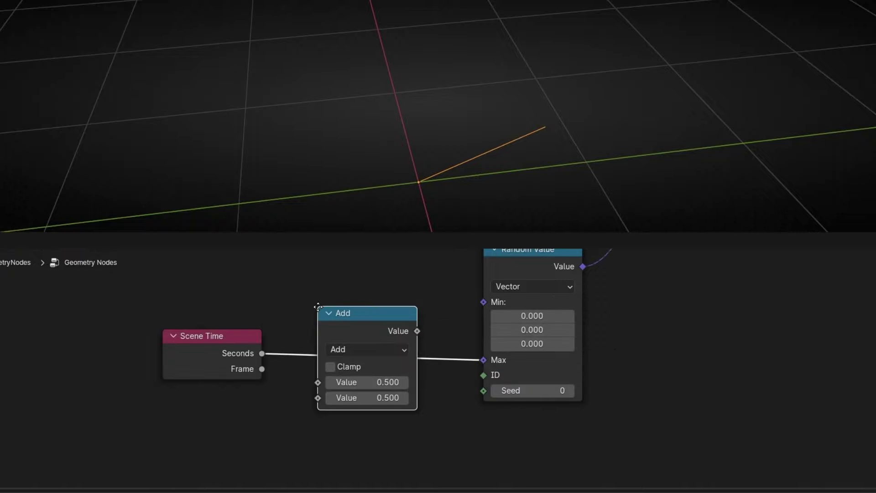
left_click(346, 348)
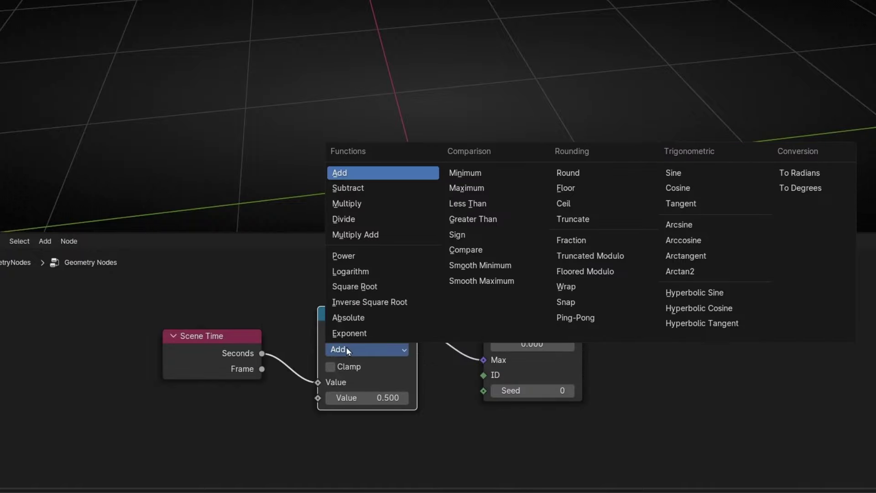
left_click(352, 201)
Try Multiply factors of 4.5 and 13.9 to speed up the line's rotation during playback.
scroll(373, 186, "down", 1)
middle_click_drag(374, 185, 374, 133, "shift")
left_click(385, 393)
left_click_drag(367, 397, 410, 398)
key("space")
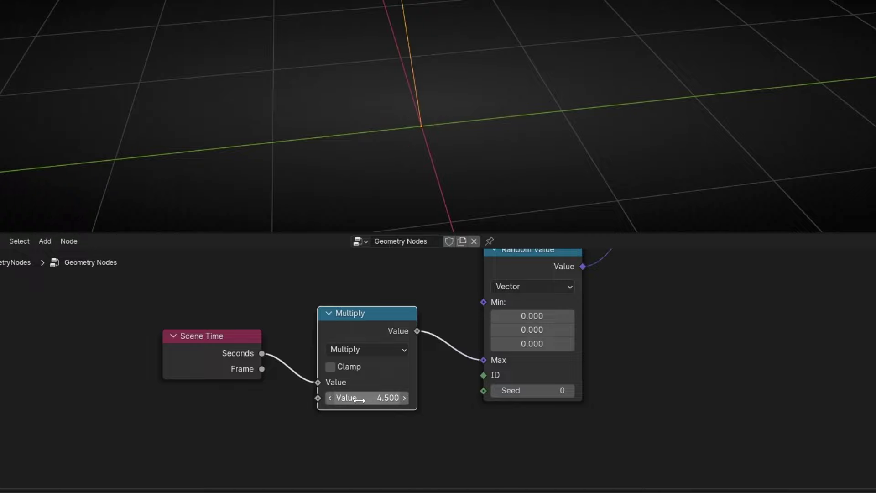
left_click_drag(360, 400, 461, 400)
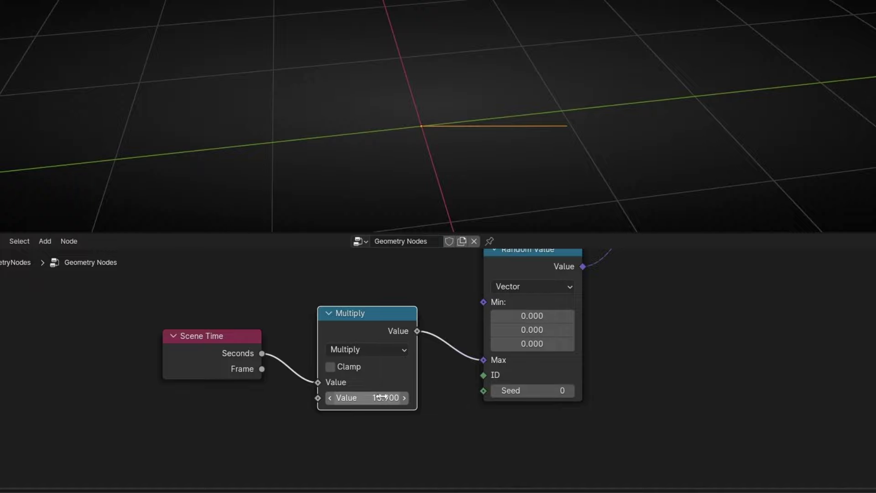
Wrap the Points node in a frame labelled "Nº Lasers".
scroll(381, 397, "down", 9)
middle_click_drag(430, 267, 347, 361)
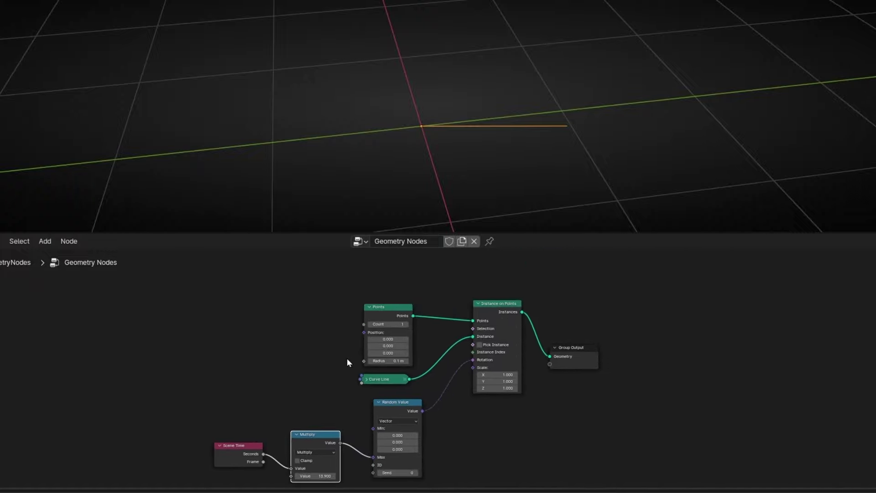
scroll(434, 331, "up", 4)
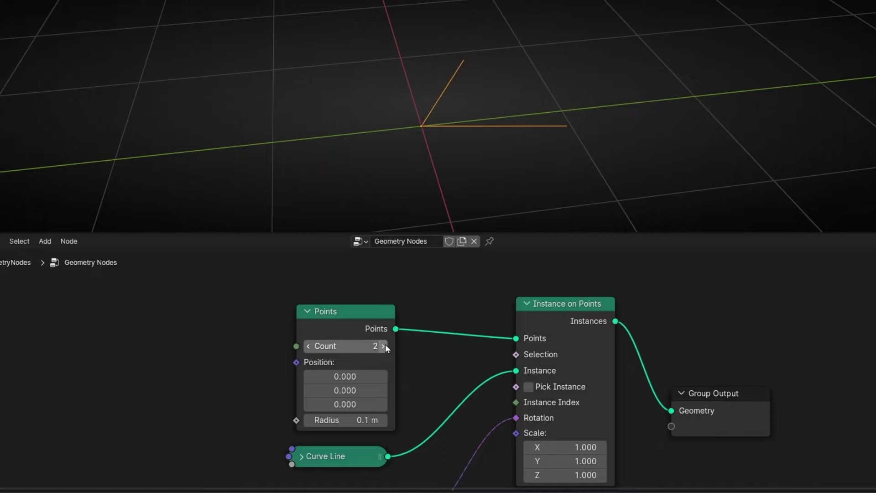
left_click(339, 319)
key("ctrl+j")
key("F2")
type("Nº Lasers")
key("Return")
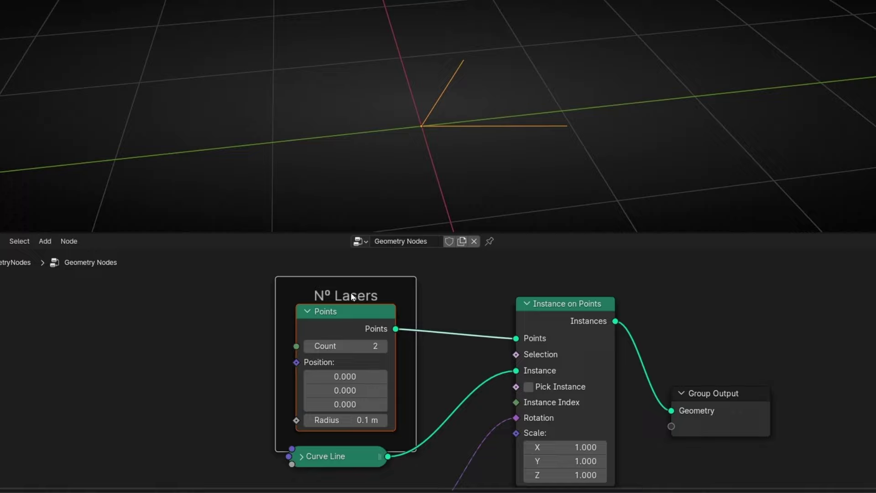
Set the Points node's Count to 20.
left_click(383, 345)
left_click(382, 345)
left_click(382, 345)
left_click(382, 346)
left_click(382, 345)
left_click(382, 346)
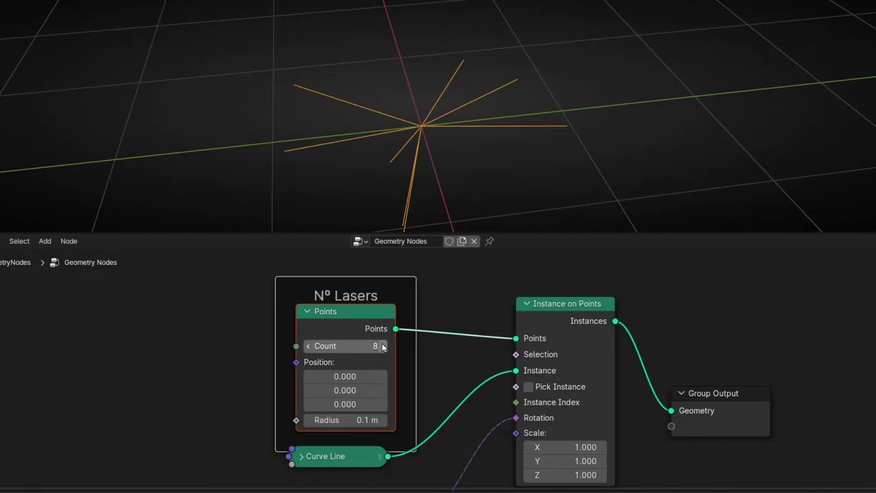
left_click(382, 345)
left_click(382, 345)
left_click(382, 345)
left_click(344, 345)
type("2")
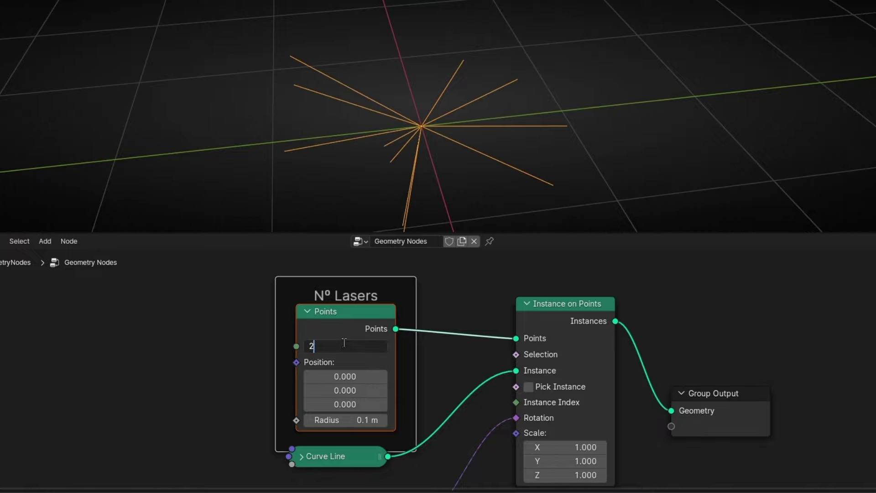
type("0")
key("Return")
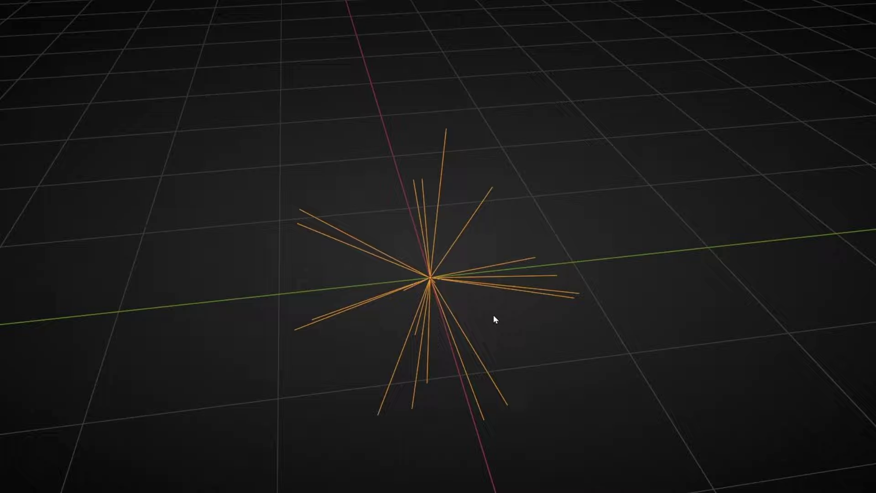
Try a Multiply factor of 5 and settle on a factor of 2.
scroll(491, 325, "up", 3)
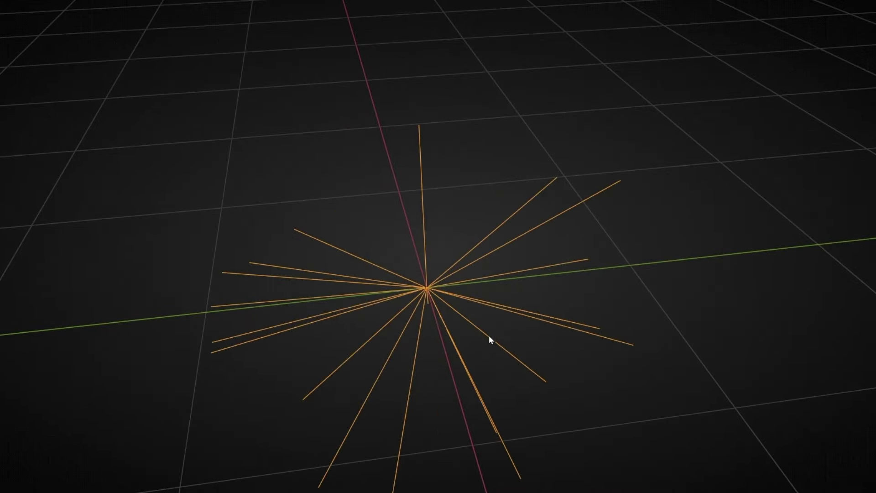
middle_click_drag(489, 334, 465, 299)
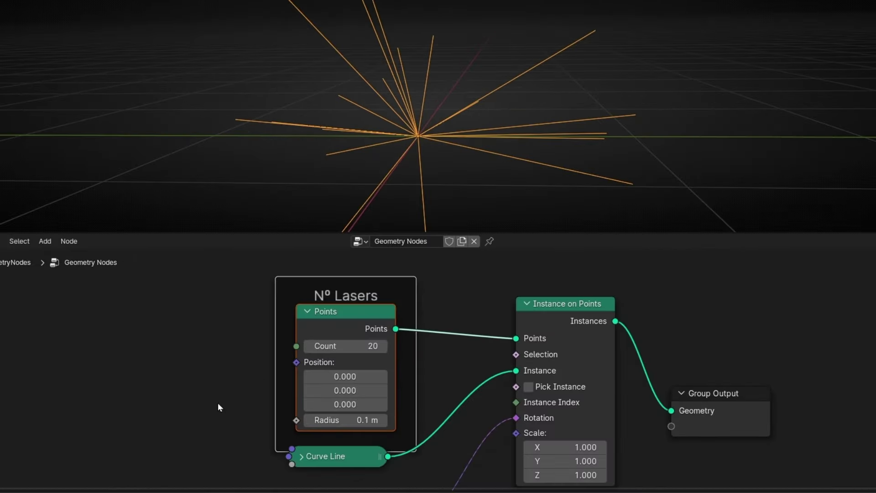
middle_click_drag(217, 402, 311, 156)
left_click(312, 408)
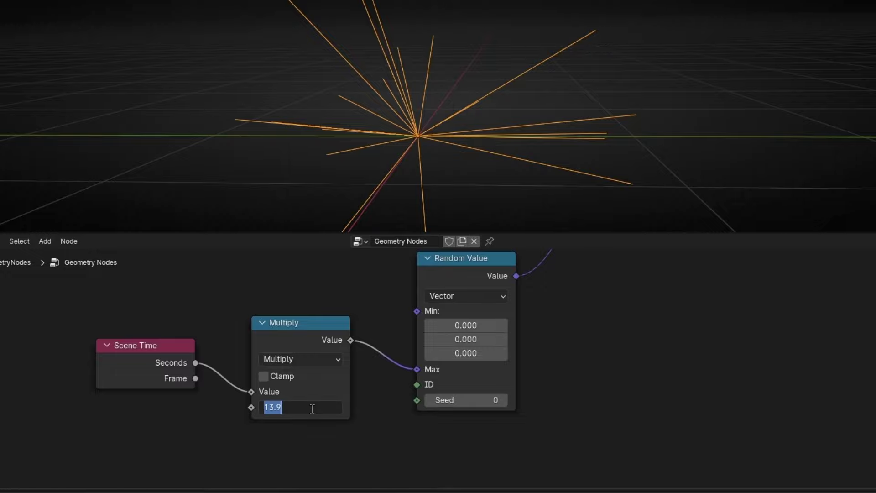
key("Return")
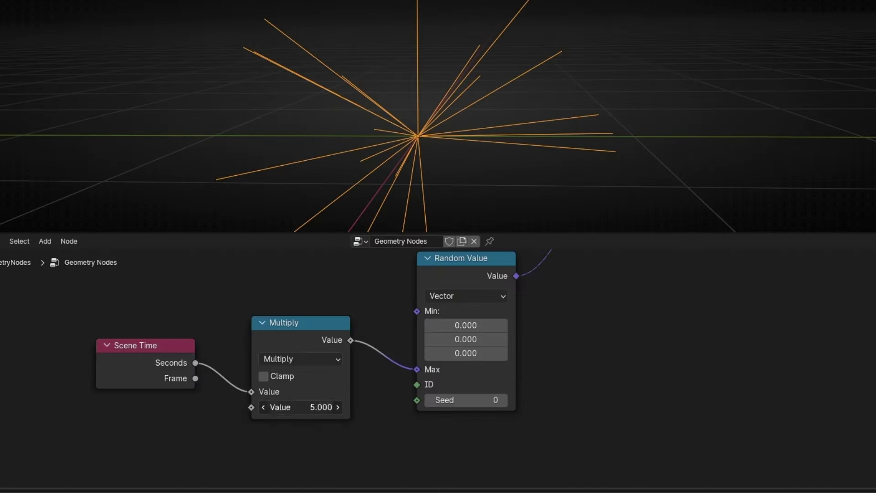
left_click(316, 408)
type("2")
key("Return")
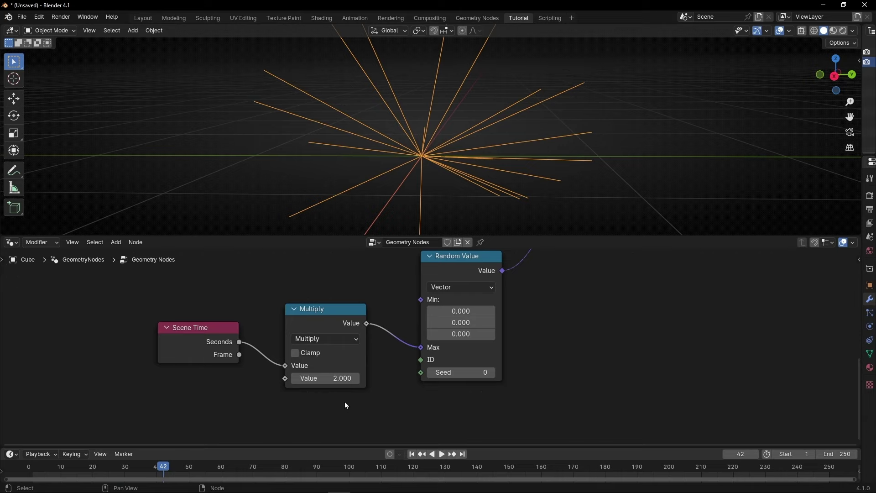
Rewind to frame 1, play the laser animation in a maximised 3D viewport, and return to the first frame.
left_click(411, 453)
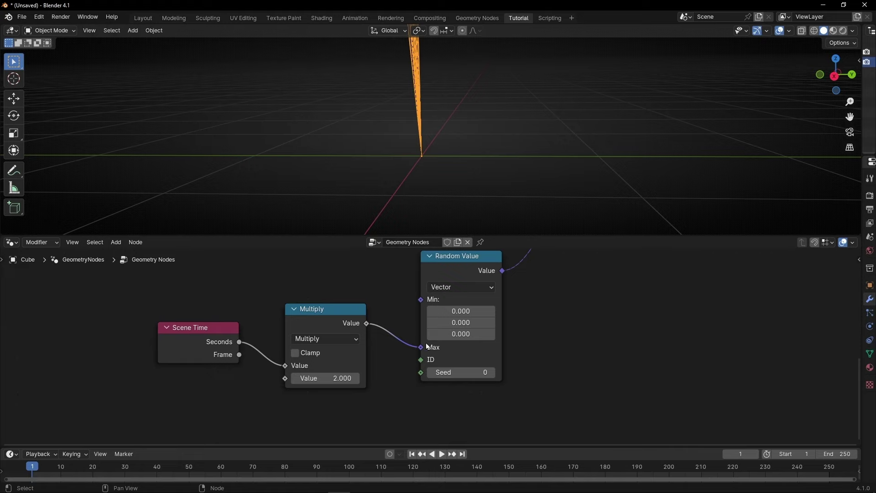
middle_click_drag(431, 150, 436, 215)
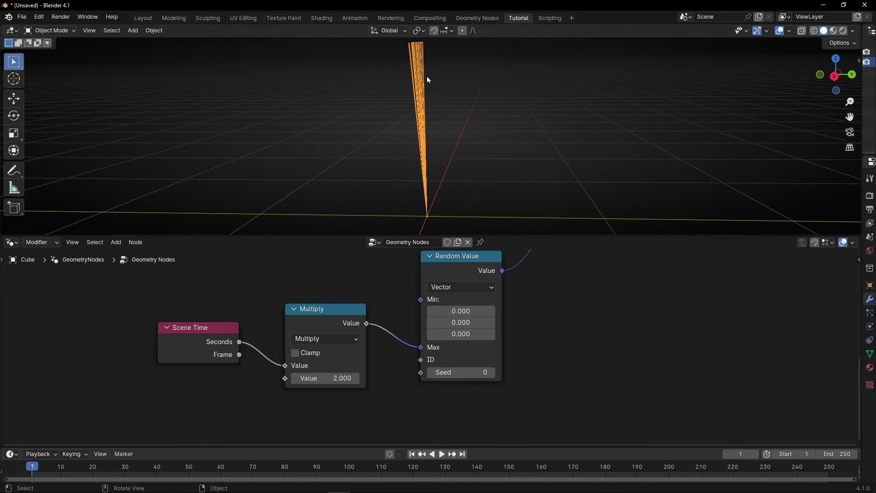
key("ctrl+space")
key("space")
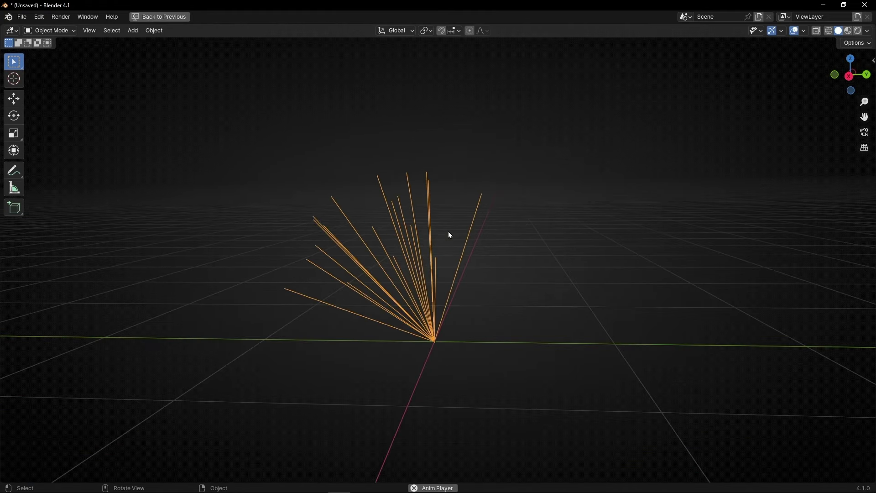
key("space")
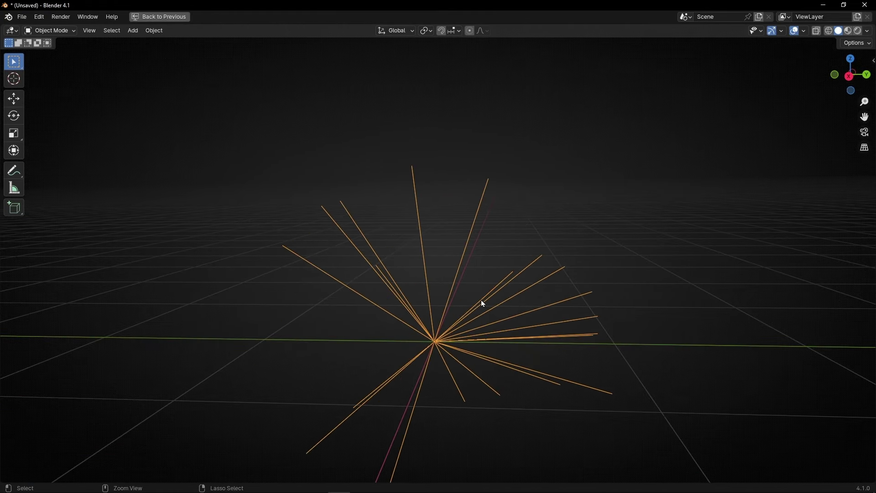
key("ctrl+space")
key("shift+Left")
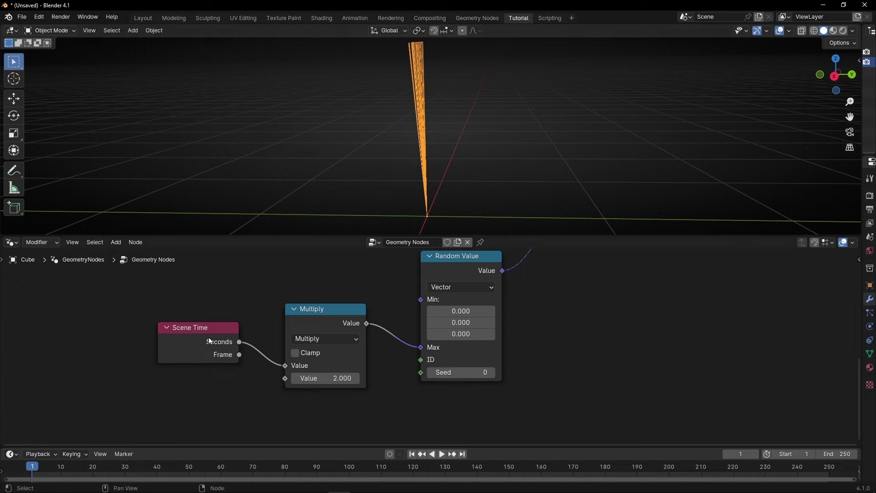
Make room beside the Random Value node and insert an Add math node between Scene Time and Multiply.
left_click_drag(213, 339, 163, 340)
left_click_drag(297, 323, 299, 323)
left_click(258, 324)
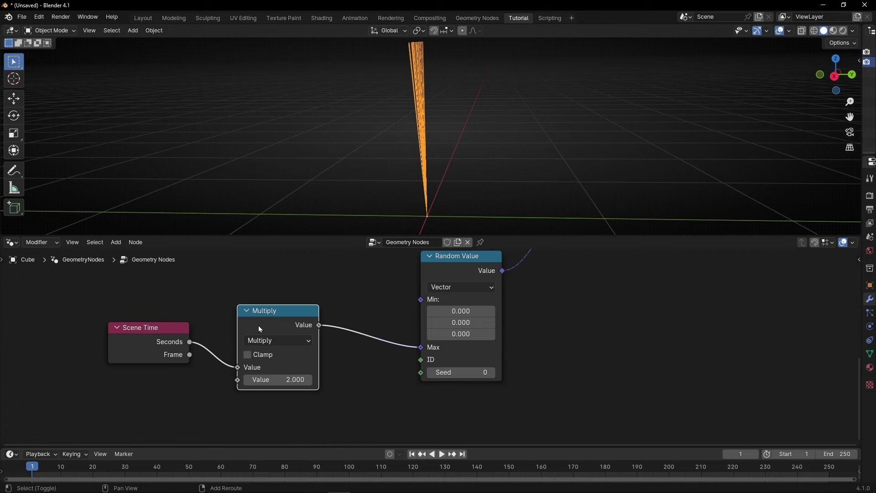
key("shift+a")
type("add")
key("Return")
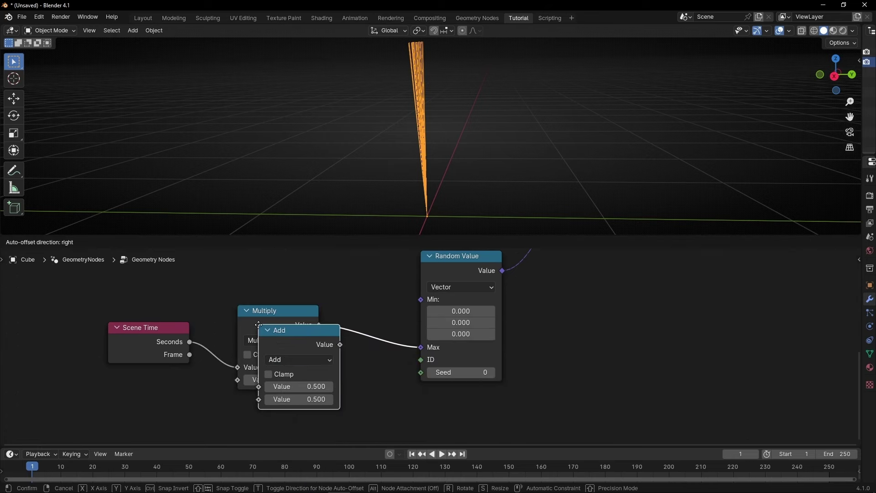
left_click(235, 308)
Set the Add node's second value to -0.04 to offset the scene time.
left_click(269, 383)
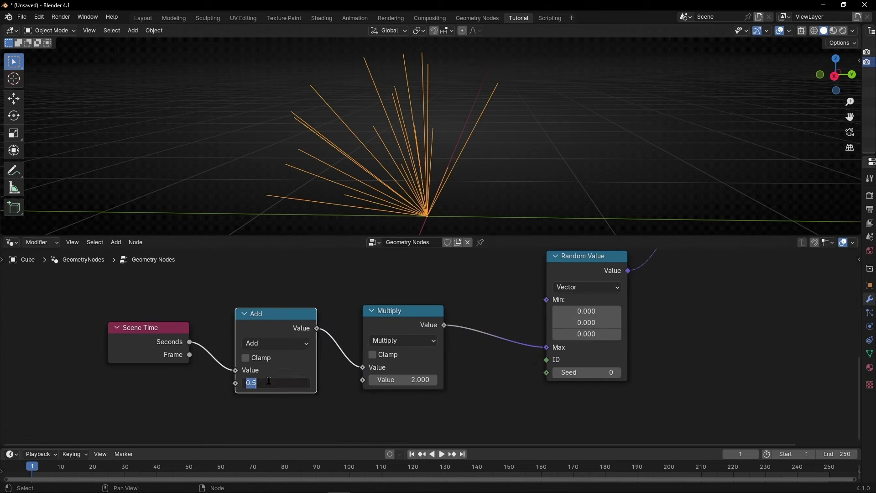
type("-0.04")
key("Return")
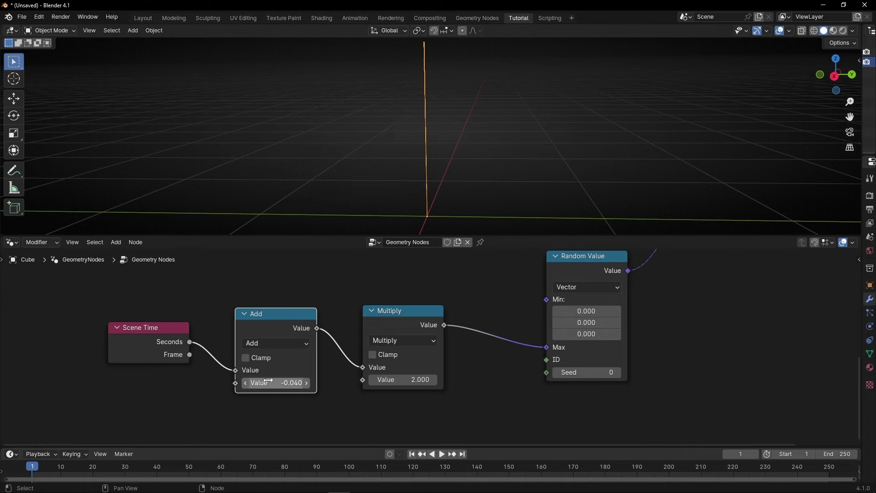
Play the animation from frame 1 in a maximised 3D viewport and examine the lasers from different angles.
middle_click_drag(438, 132, 472, 114)
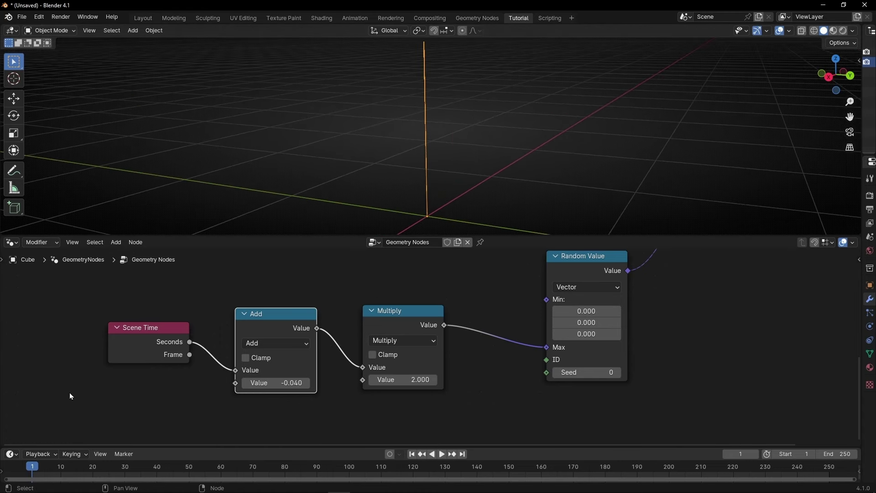
key("ctrl+space")
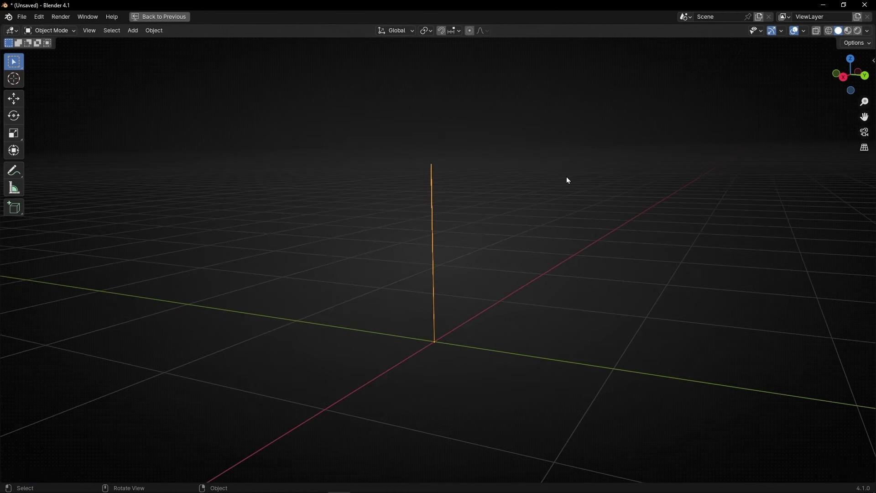
key("space")
middle_click_drag(565, 215, 577, 263)
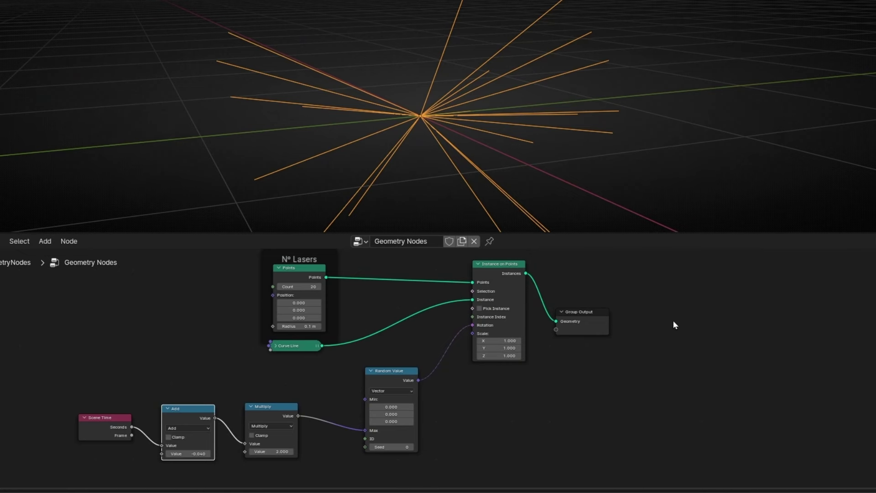
left_click_drag(595, 319, 743, 283)
key("ctrl+space")
Move the Group Output node farther along and insert a Curve to Mesh node between Instance on Points and Group Output.
middle_click_drag(669, 278, 429, 366)
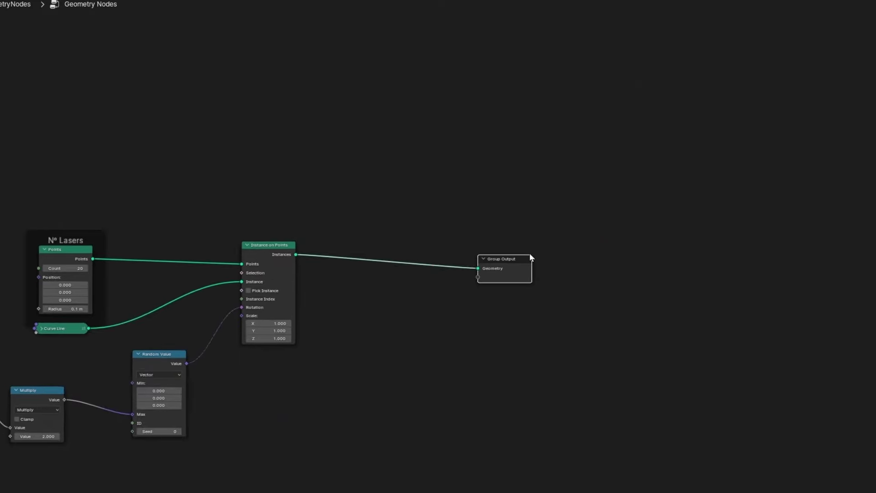
left_click_drag(529, 253, 564, 257)
scroll(440, 260, "up", 4)
middle_click_drag(440, 260, 494, 292)
key("shift+a")
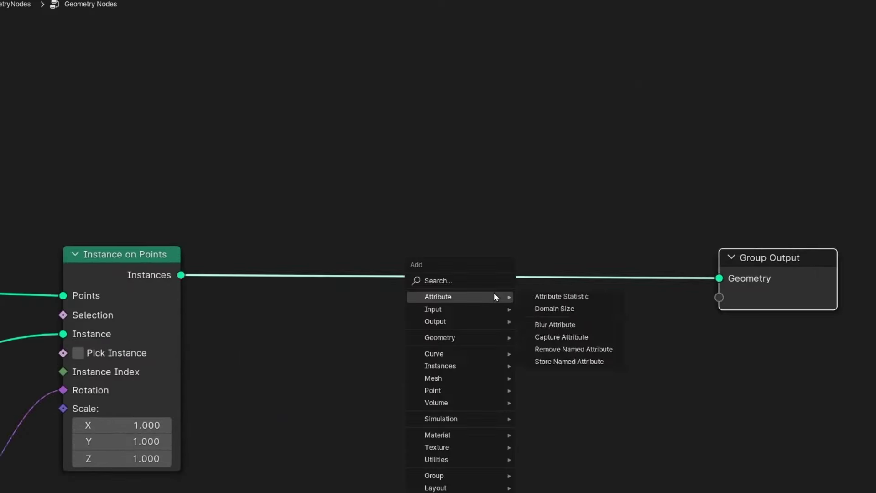
type("curve to")
key("Return")
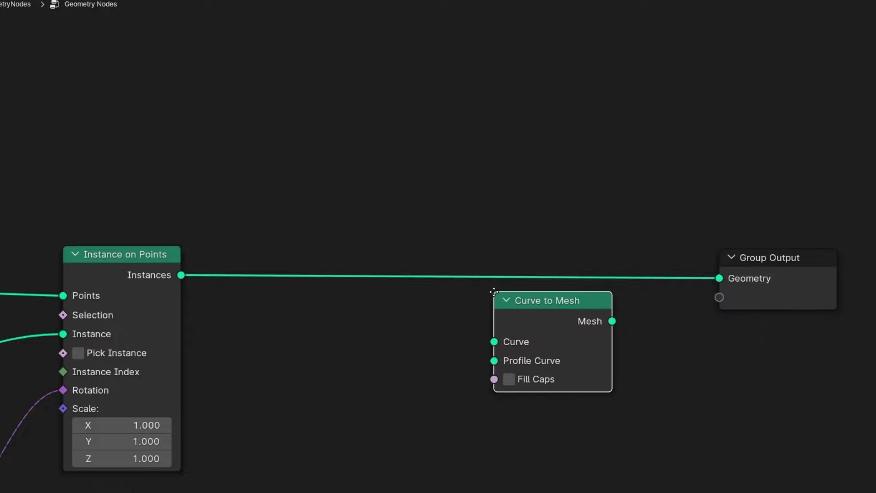
left_click(432, 241)
Add a Curve Circle node as the Curve to Mesh node's Profile Curve and enable Fill Caps.
key("shift+a")
type("c")
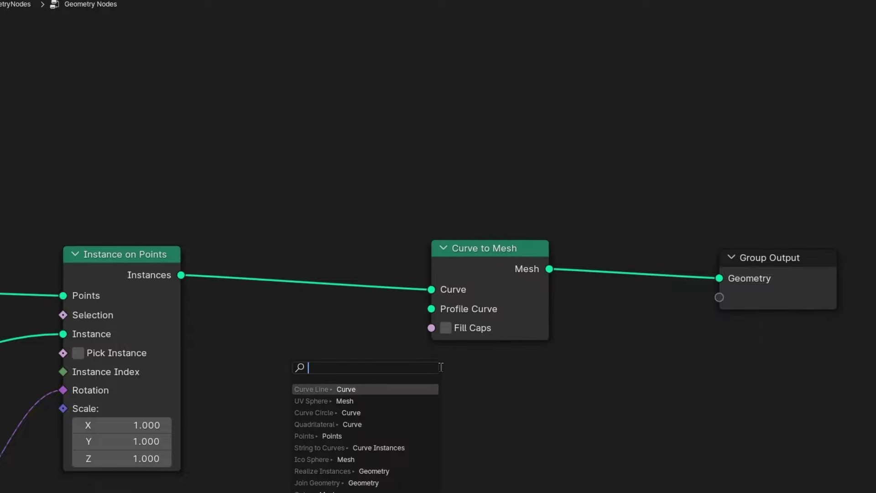
type("urve")
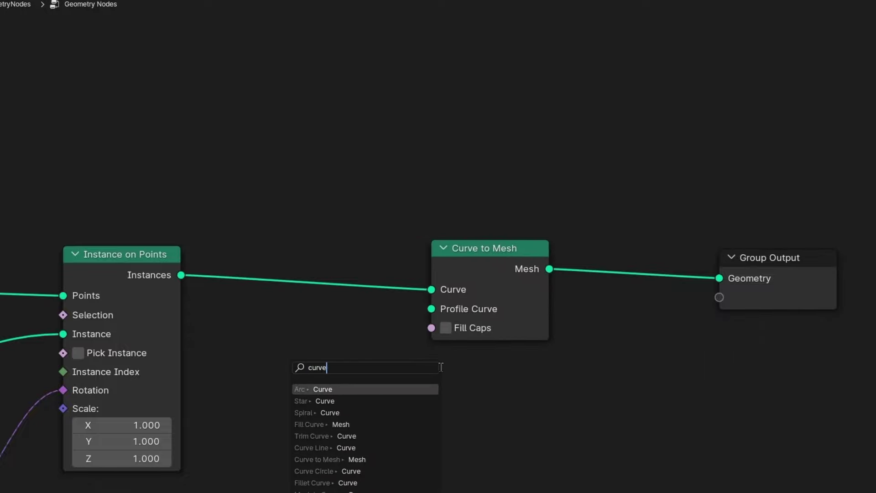
type(" cir")
key("Return")
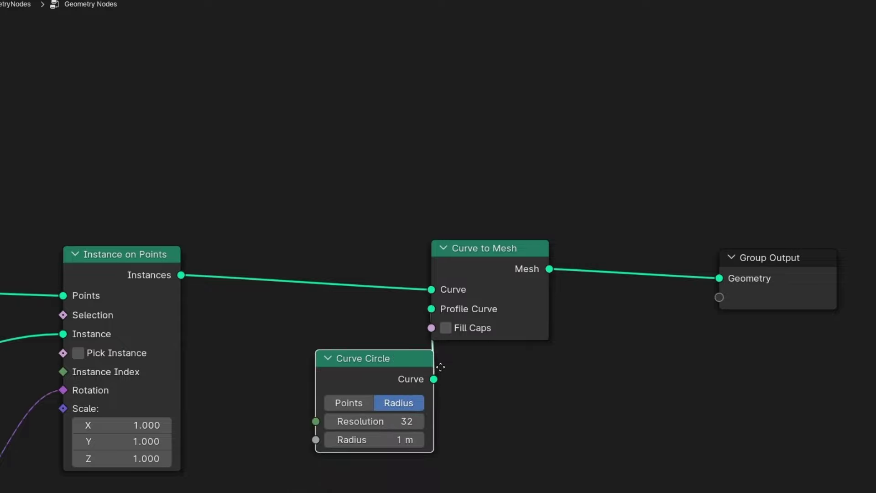
left_click(538, 369)
key("ctrl+alt+space")
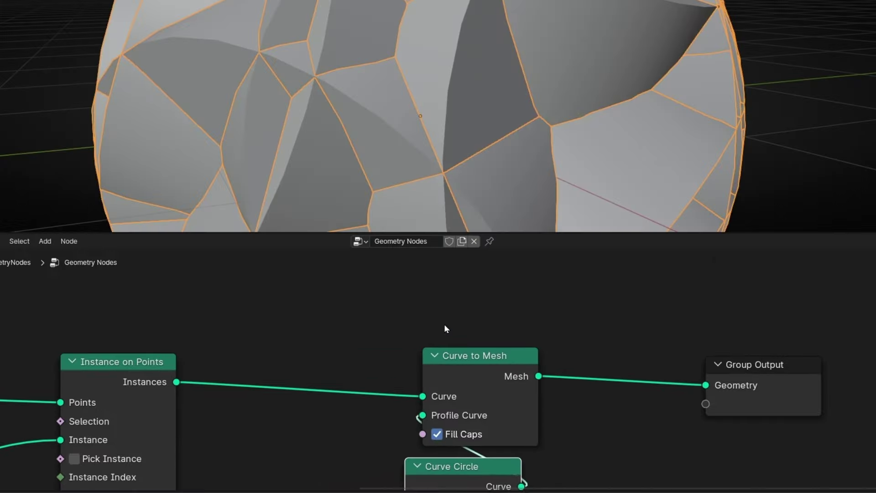
Reduce the Curve Circle node's radius to 0.005 m.
middle_click_drag(570, 421, 552, 313)
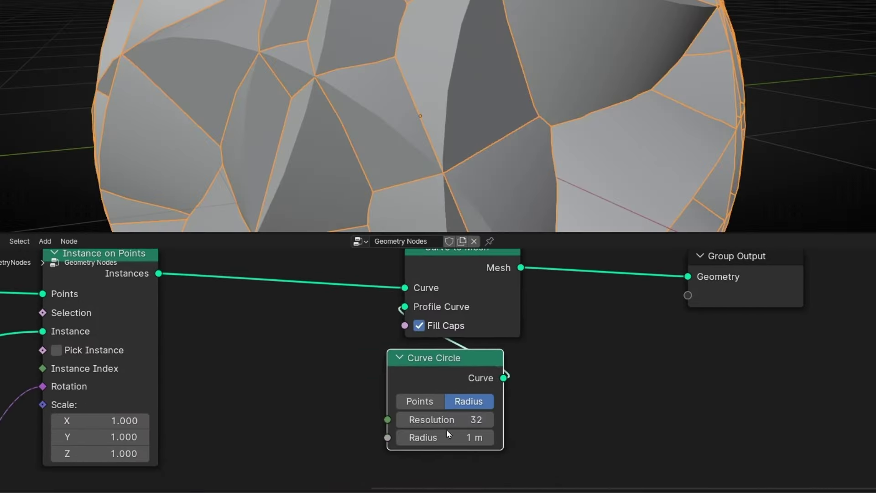
left_click_drag(444, 436, 328, 436)
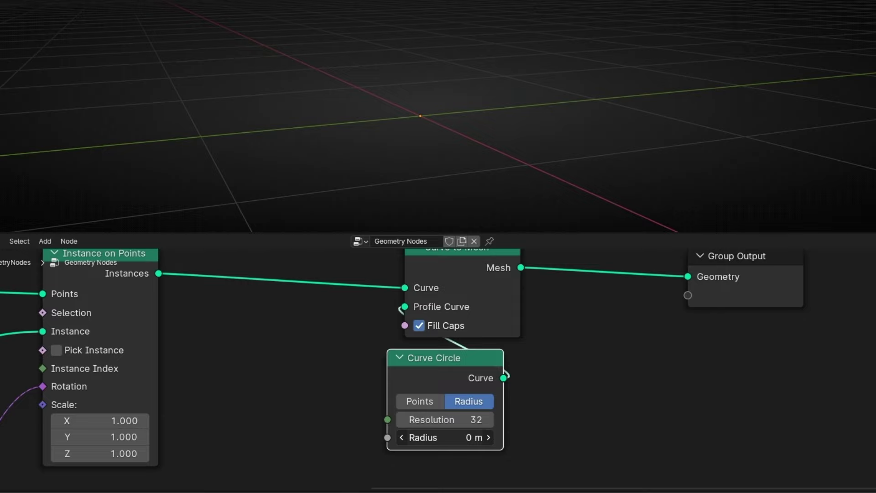
left_click(462, 437)
type("0.05")
key("Return")
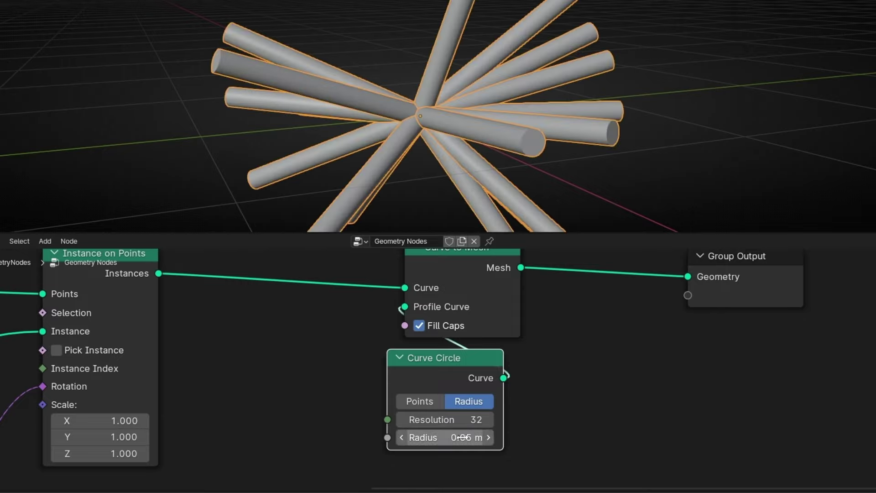
left_click(463, 437)
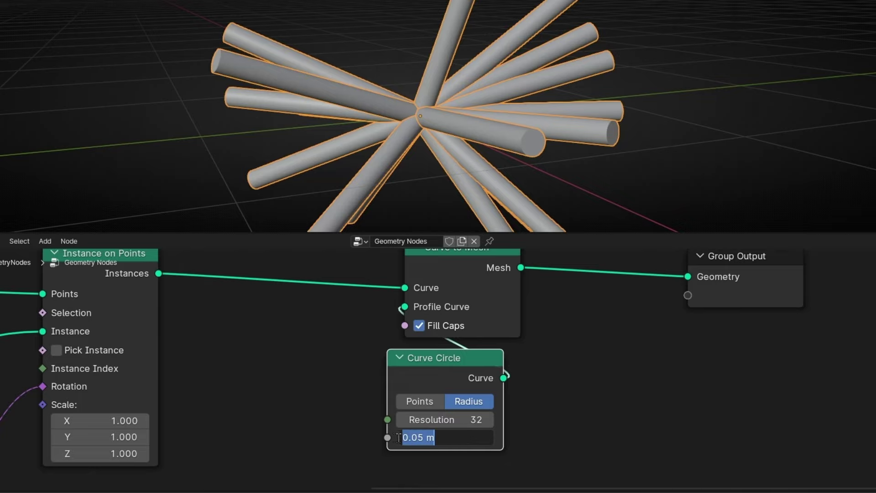
left_click(413, 437)
type("0")
key("Return")
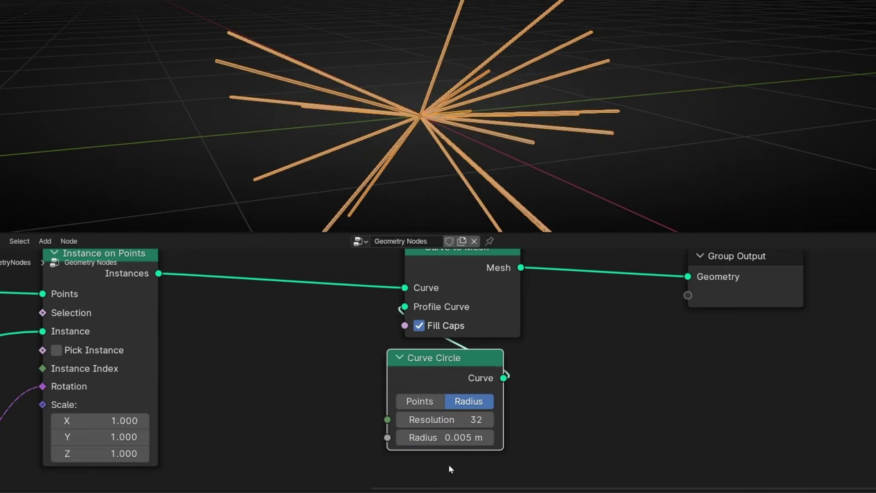
Deselect the lasers, play the animation briefly, and switch the 3D viewport to Rendered shading.
left_click(612, 186)
key("space")
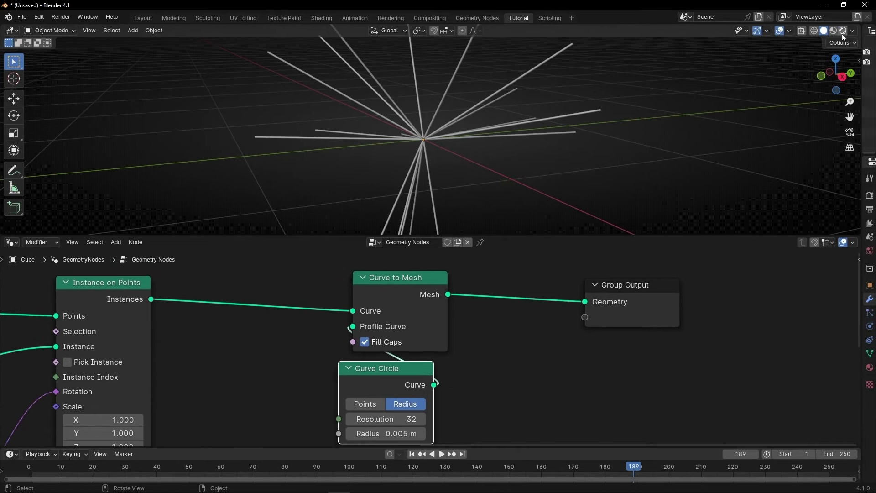
left_click(842, 31)
key("ctrl+space")
key("ctrl+space")
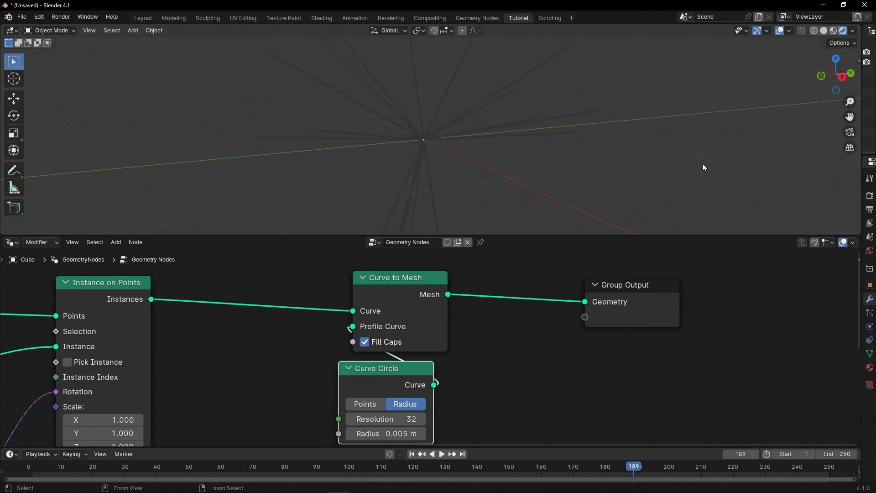
Widen the properties area and set the World background strength to 0.
left_click_drag(860, 163, 663, 219)
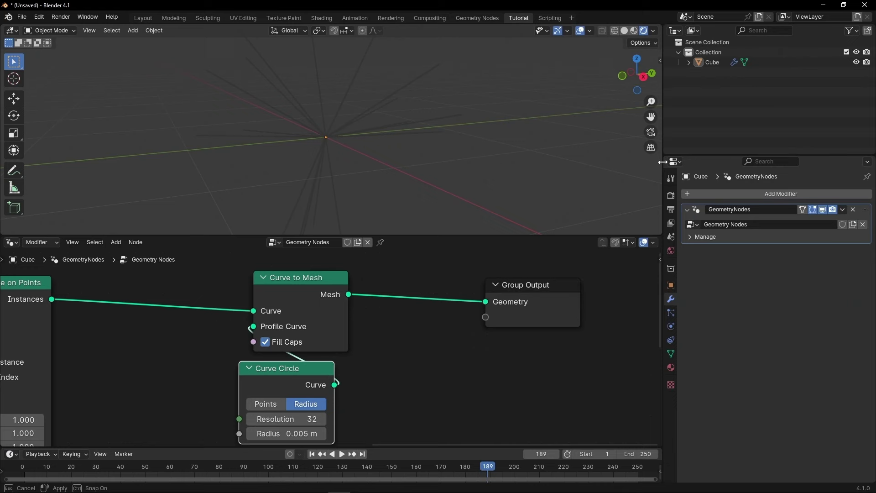
left_click(671, 251)
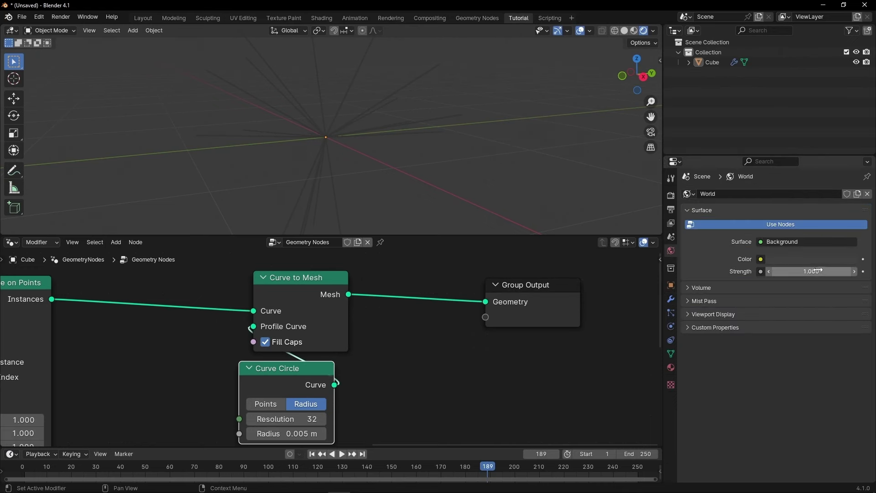
left_click_drag(814, 271, 752, 272)
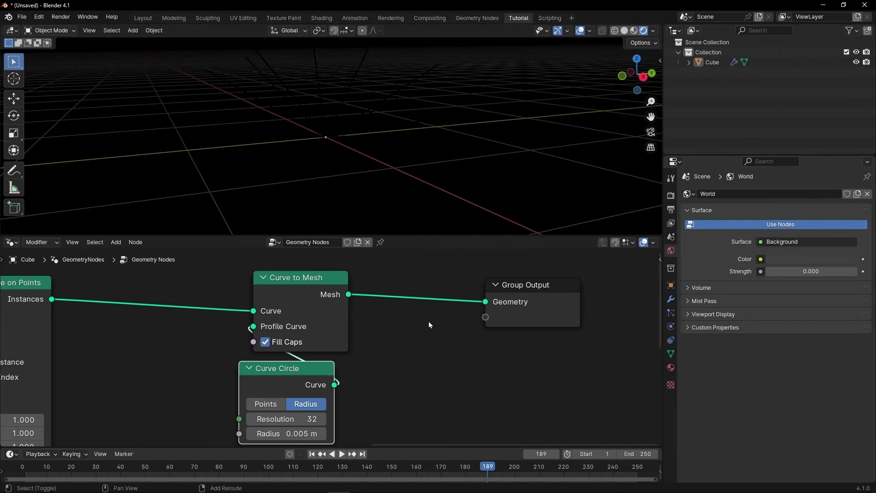
Insert a Set Material node between Curve to Mesh and Group Output and assign the existing Material to it.
key("shift+a")
type("set")
key("Down")
key("Return")
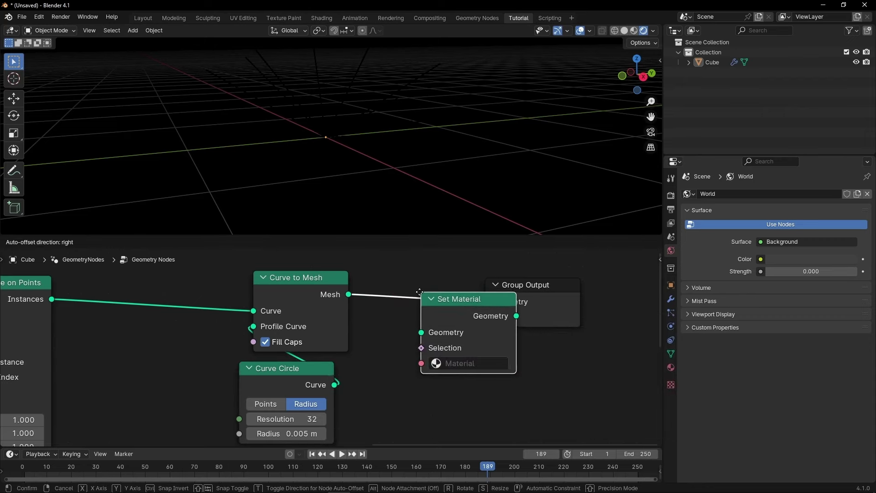
left_click(441, 313)
left_click(477, 333)
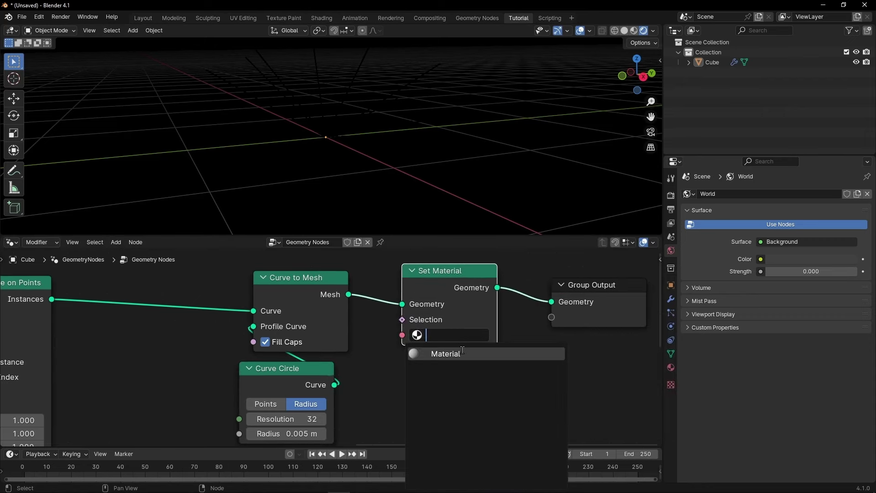
left_click(461, 351)
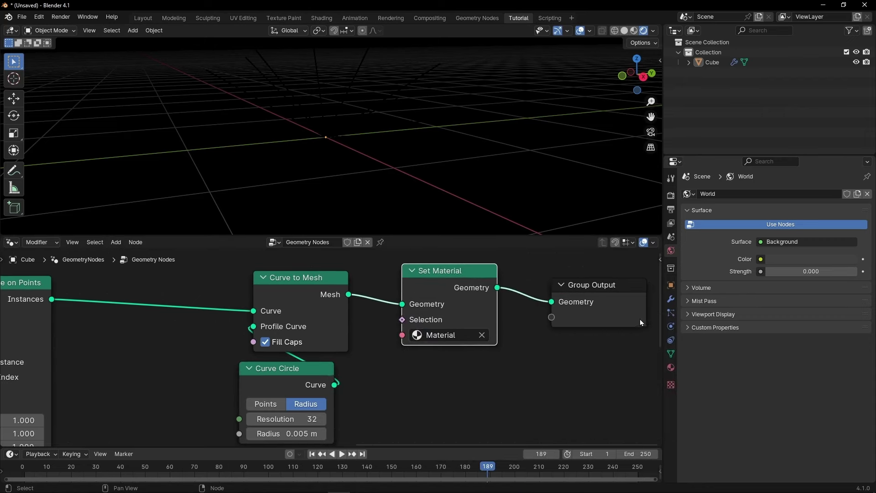
Collapse the properties area and change the node area to the Shader Editor.
left_click_drag(661, 301, 862, 302)
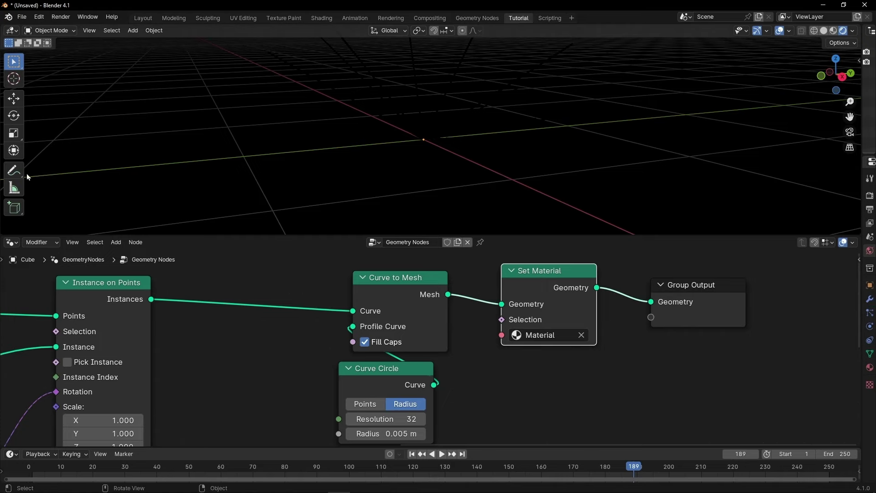
left_click(15, 246)
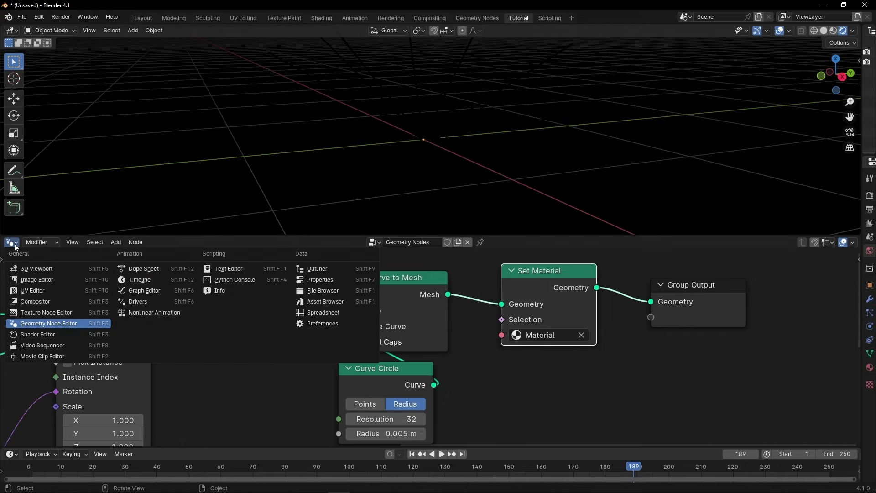
left_click(36, 337)
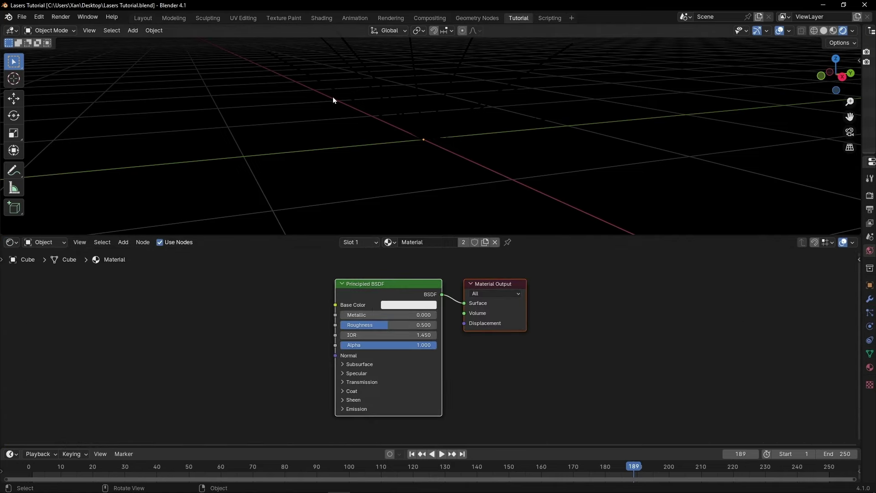
Expand the Principled BSDF's Emission settings and set the emission strength to 1.
scroll(476, 395, "up", 6)
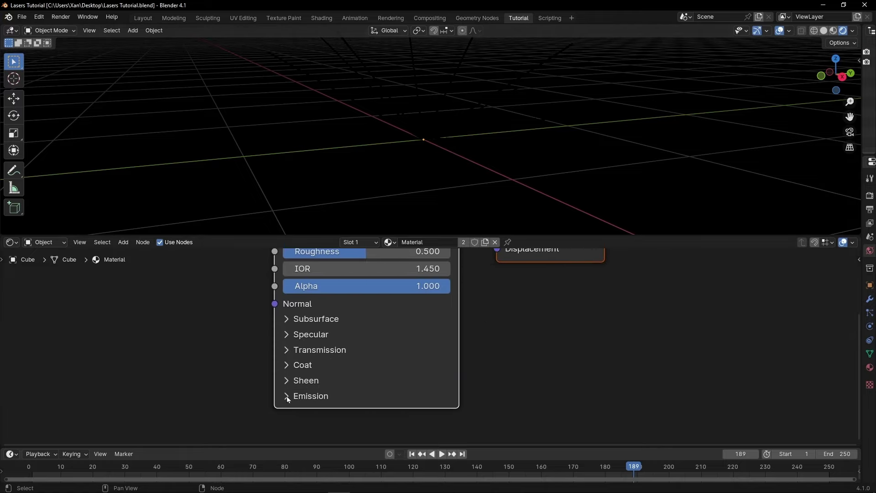
left_click(287, 396)
scroll(480, 352, "down", 3)
left_click(394, 395)
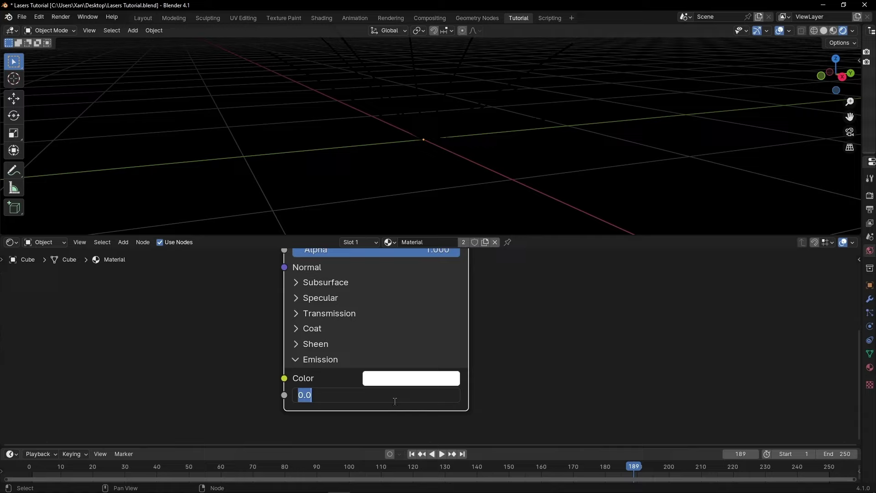
type("1")
key("Return")
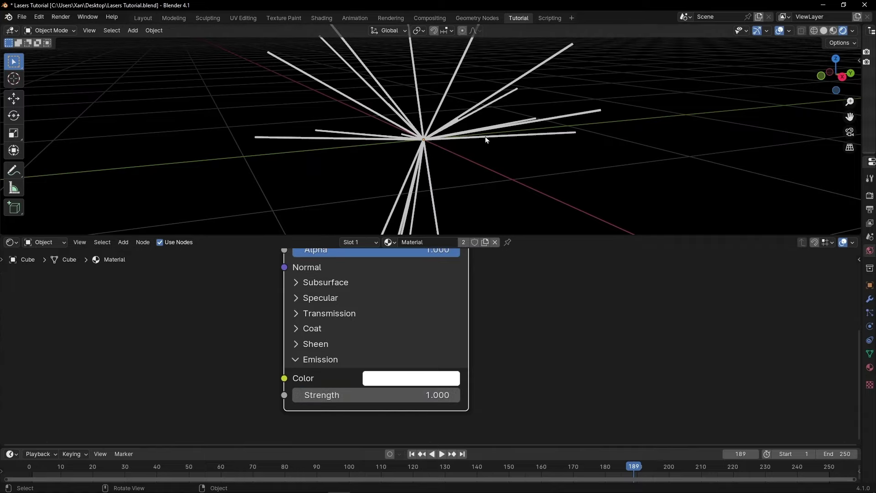
Enable Bloom in the scene's render properties.
left_click_drag(861, 224, 690, 221)
left_click(700, 199)
left_click(721, 275)
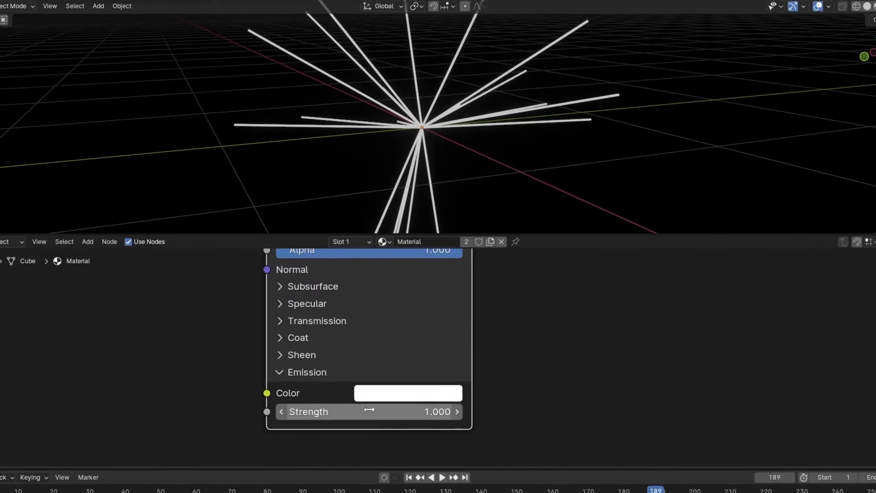
Raise the material's emission strength to 10.3 and change its emission color to blue.
left_click_drag(369, 411, 411, 412)
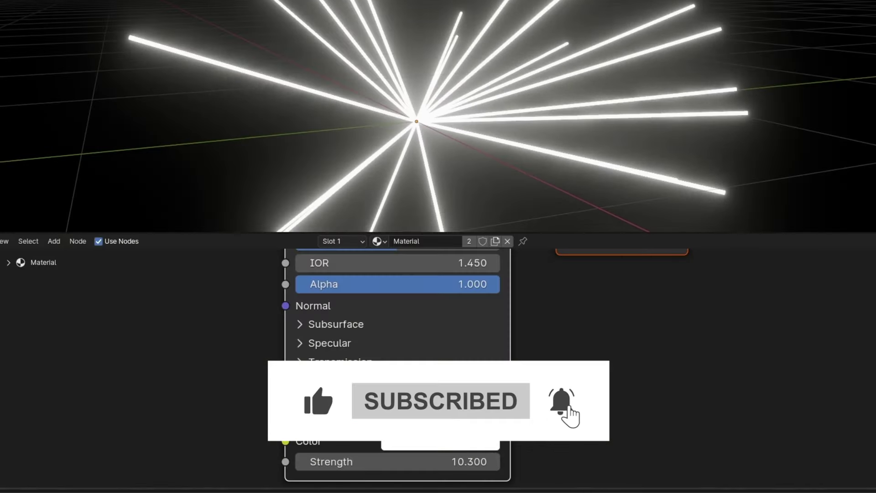
left_click(434, 440)
left_click_drag(477, 219, 516, 182)
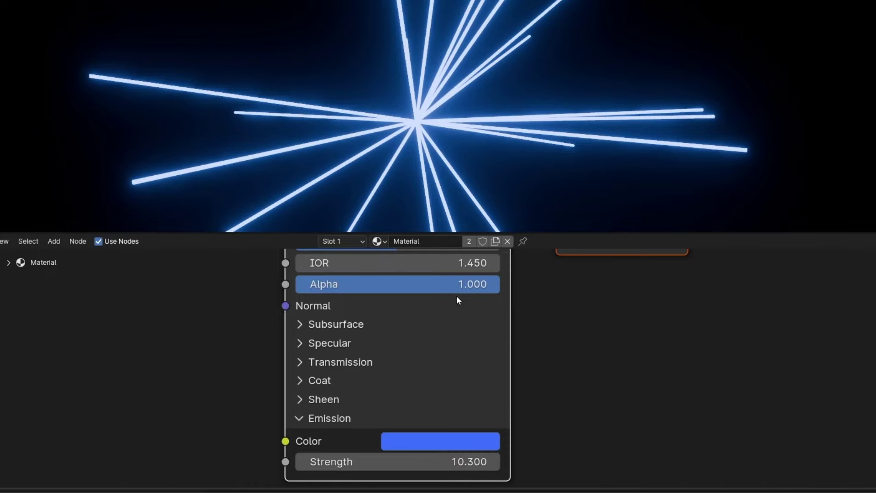
Return to the Geometry Node Editor and halve the Curve Circle's radius twice, to 0.00125 m.
left_click(11, 243)
left_click(35, 323)
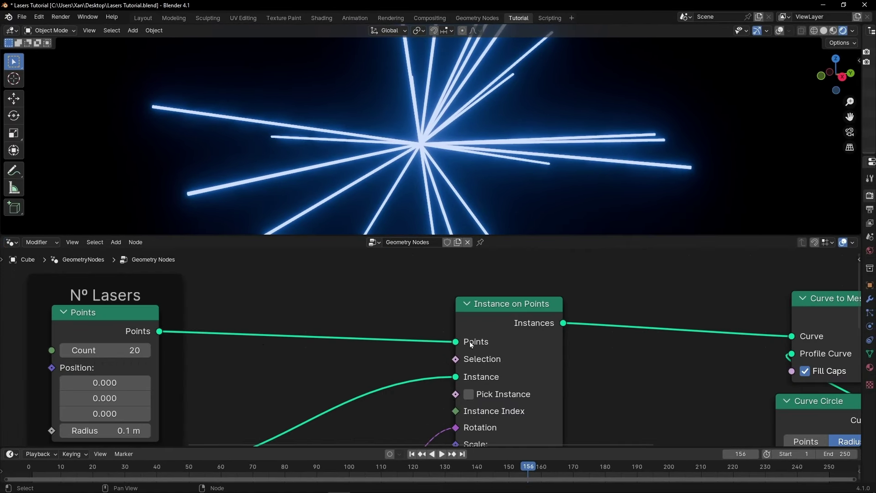
middle_click_drag(470, 341, 271, 355)
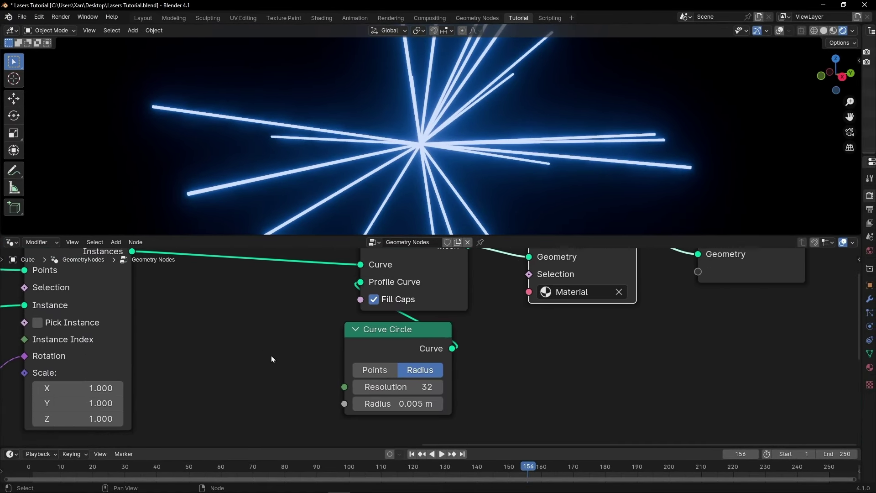
double_click(405, 400)
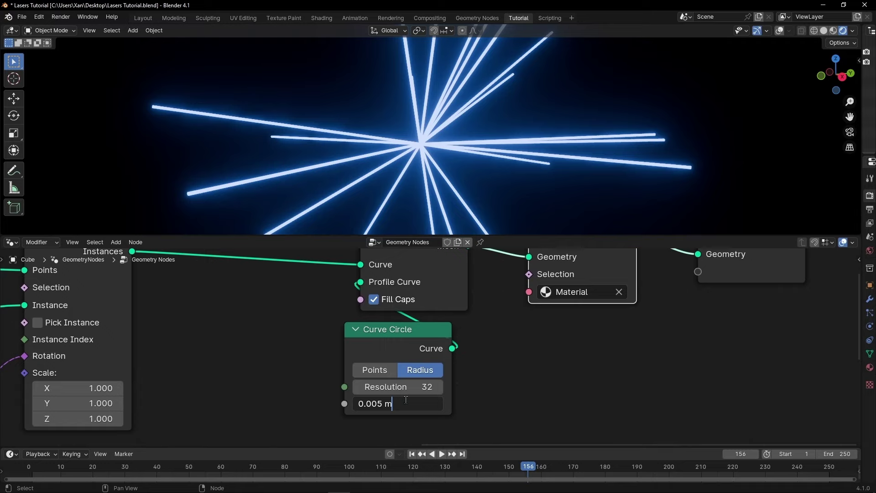
type("/2")
key("Return")
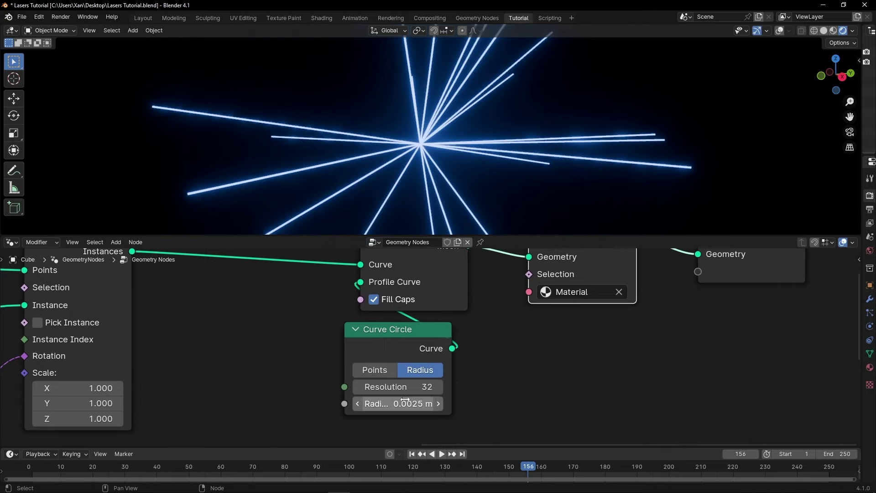
double_click(406, 399)
type("/")
type("2")
key("Return")
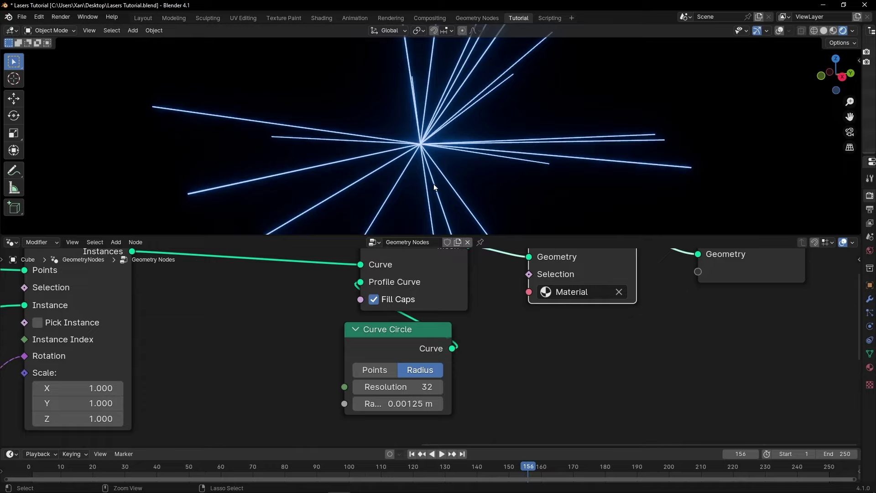
Maximise the 3D viewport and play the animation briefly to check the thinner glowing lasers.
key("ctrl+space")
key("space")
key("space")
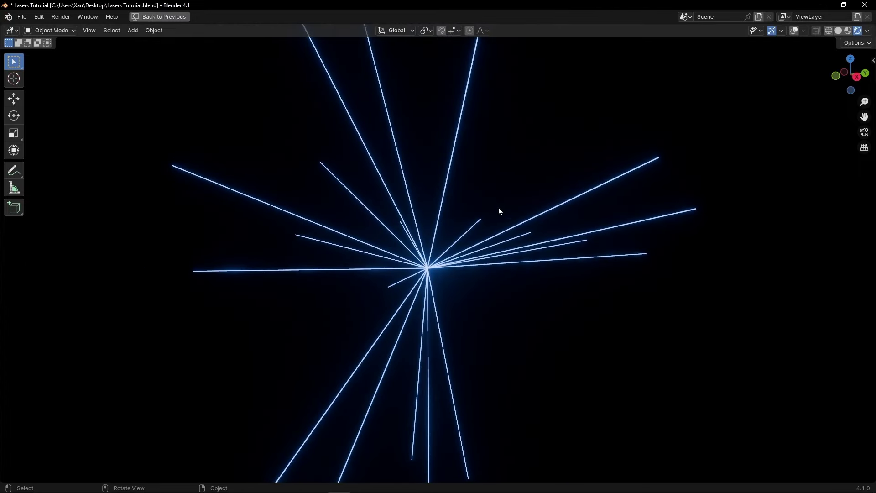
Restore the split layout and raise the Points node's count to 159 in the Nº Lasers frame.
key("ctrl+space")
middle_click_drag(218, 339, 514, 406)
middle_click_drag(187, 301, 436, 313)
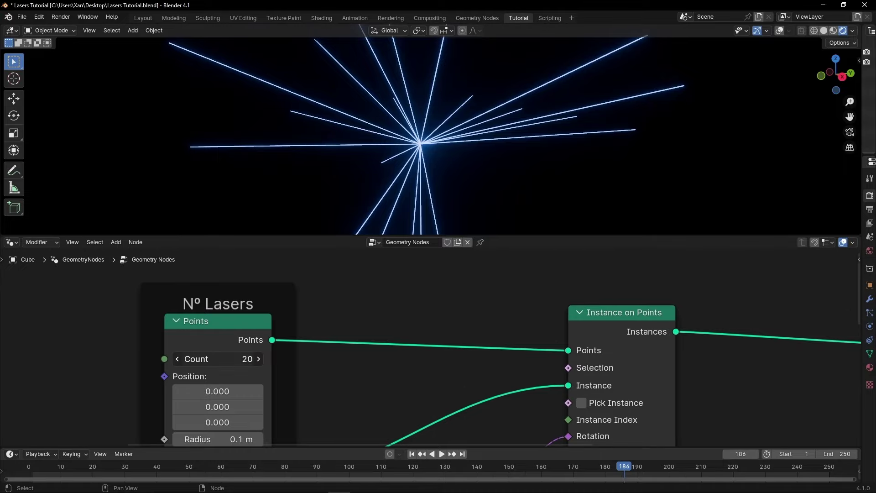
left_click_drag(246, 359, 401, 433)
left_click(410, 454)
Maximise the 3D viewport and play the animation to check the denser laser burst.
key("ctrl+space")
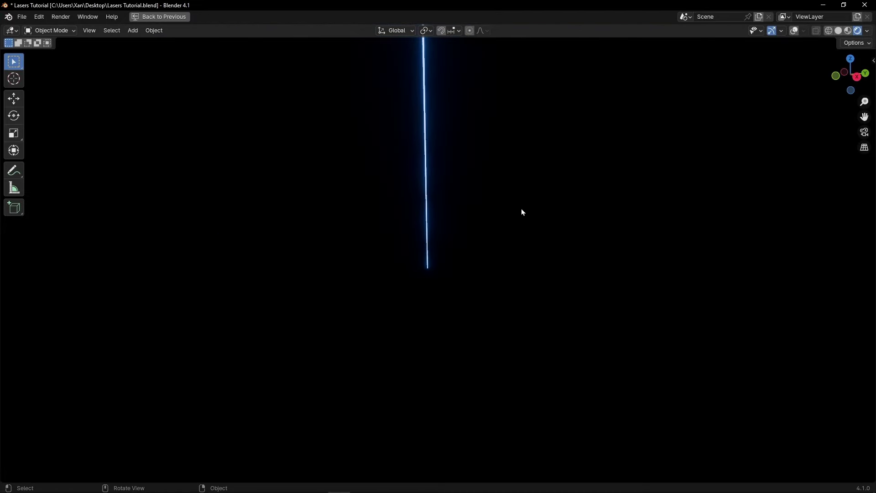
key("space")
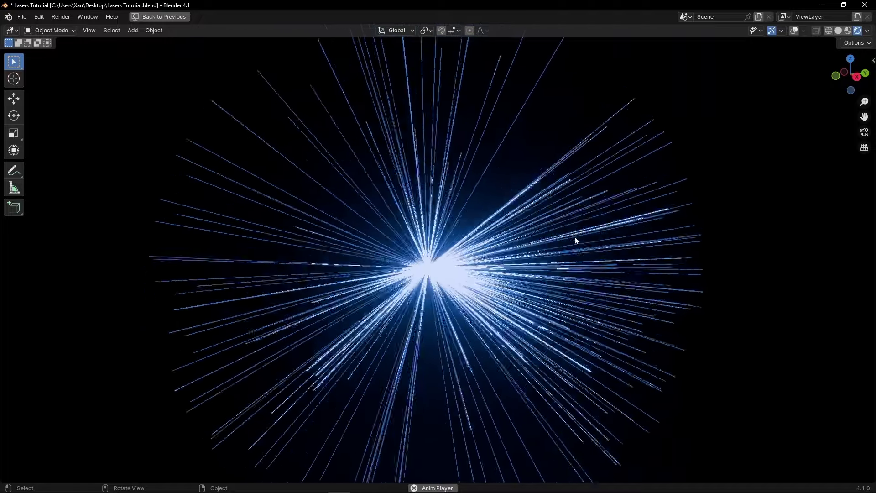
key("space")
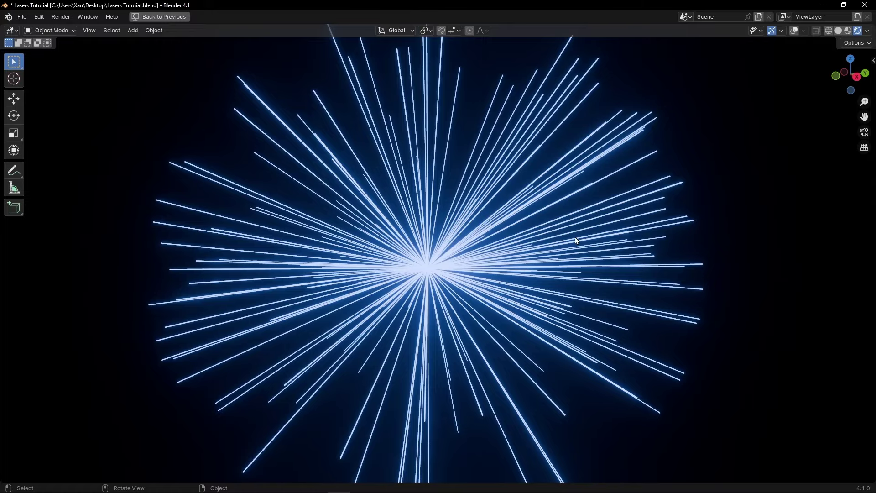
key("space")
key("space")
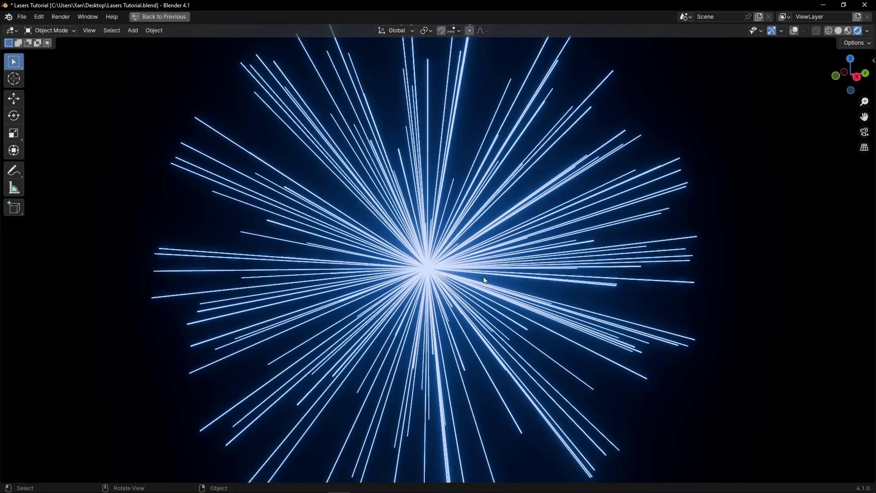
key("ctrl+space")
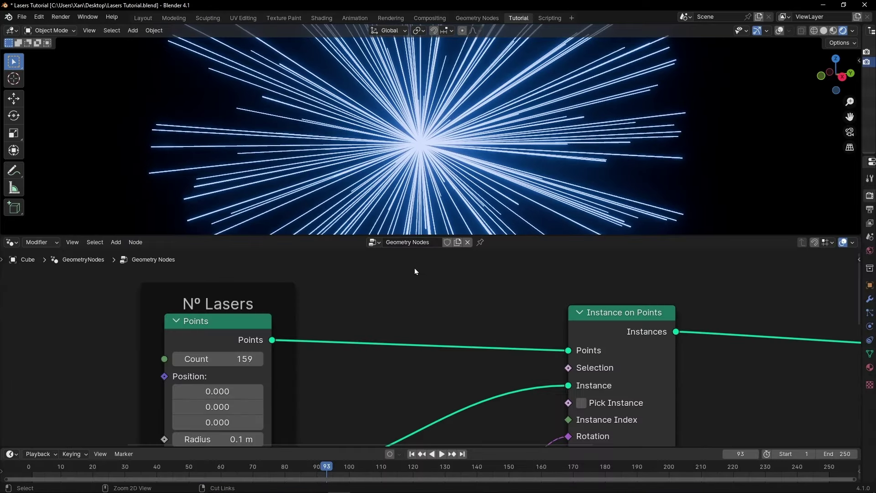
Switch to the Shader Editor and add a Color Ramp node that feeds the Principled BSDF's emission color.
left_click(17, 244)
left_click(35, 334)
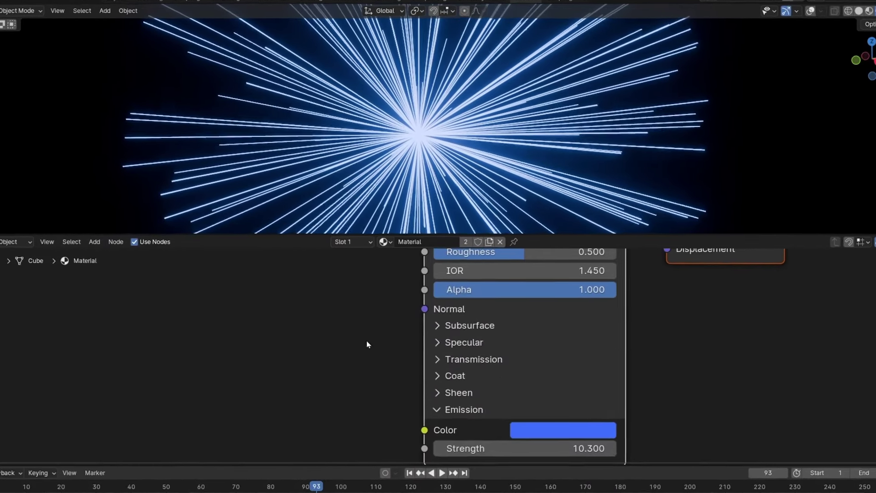
scroll(390, 395, "down", 4)
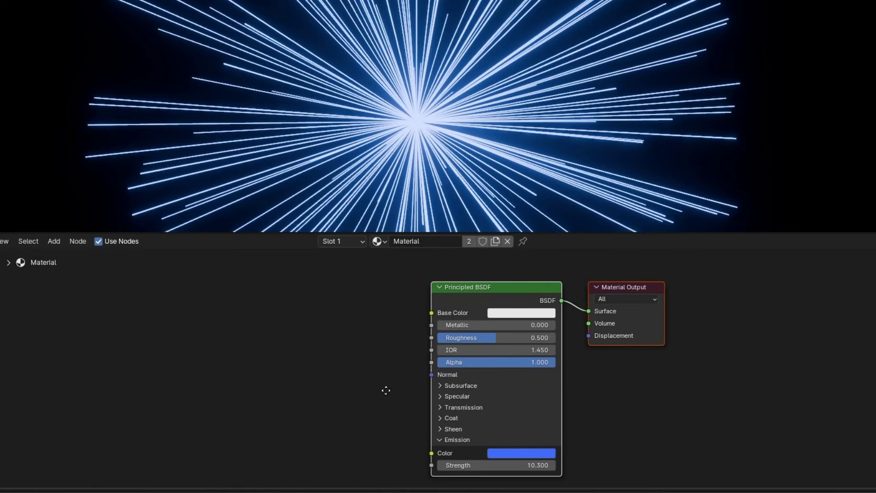
middle_click_drag(386, 391, 363, 368)
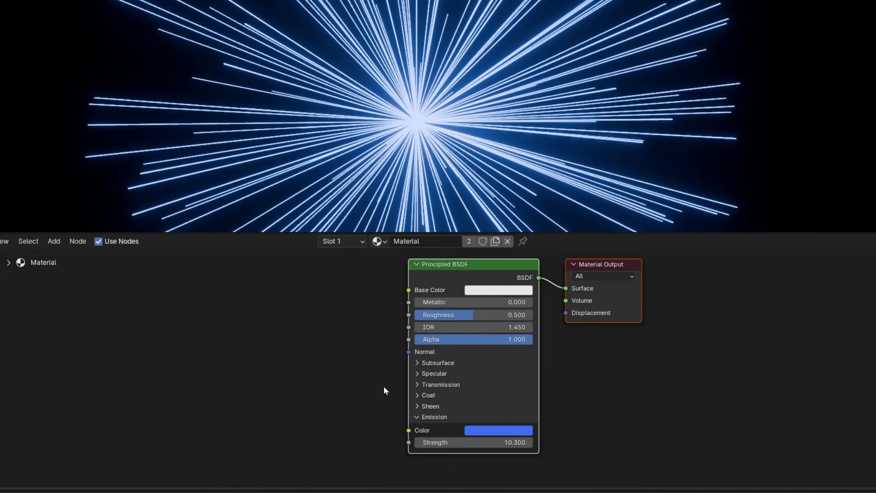
left_click_drag(489, 454, 333, 334)
type("color")
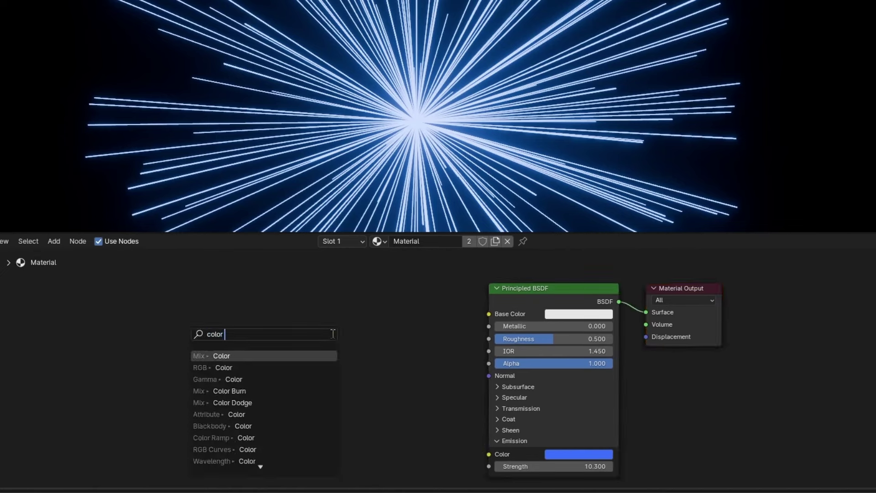
type(" ramp")
key("Return")
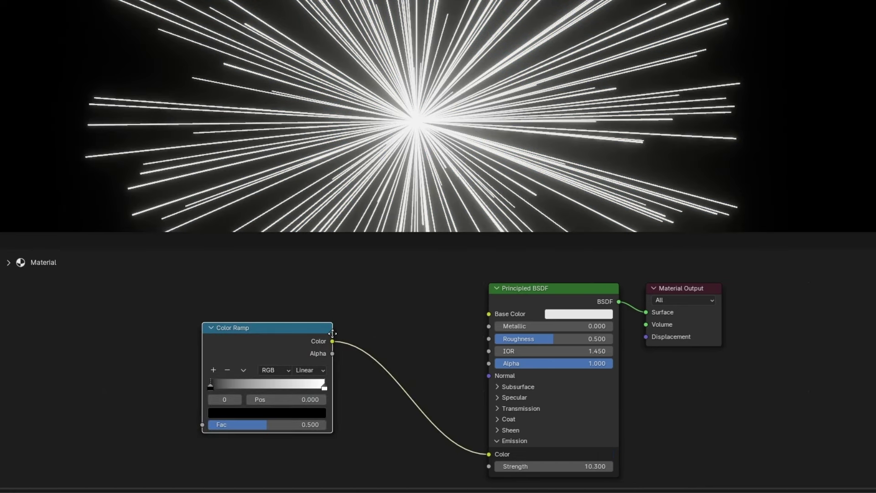
left_click(383, 319)
left_click(428, 342)
middle_click_drag(428, 342, 514, 320)
Switch the Color Ramp to HSL mode and set its first stop to bright cyan.
scroll(499, 399, "up", 4)
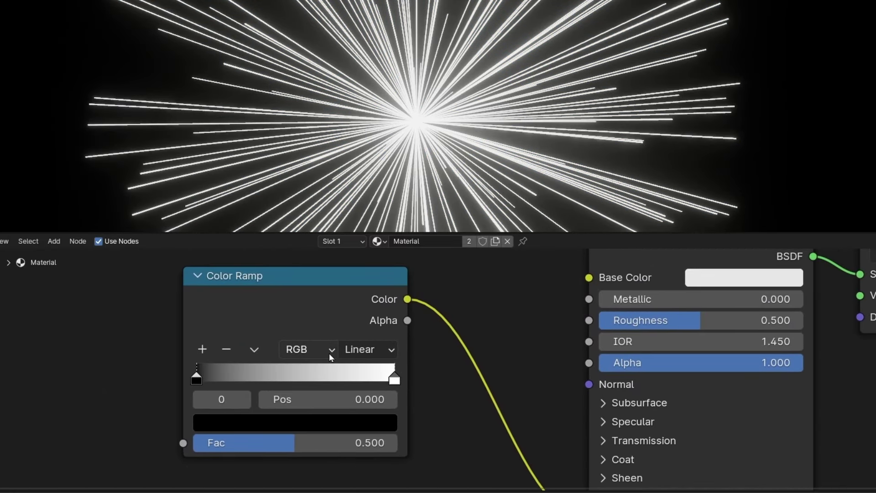
left_click(303, 349)
left_click(302, 435)
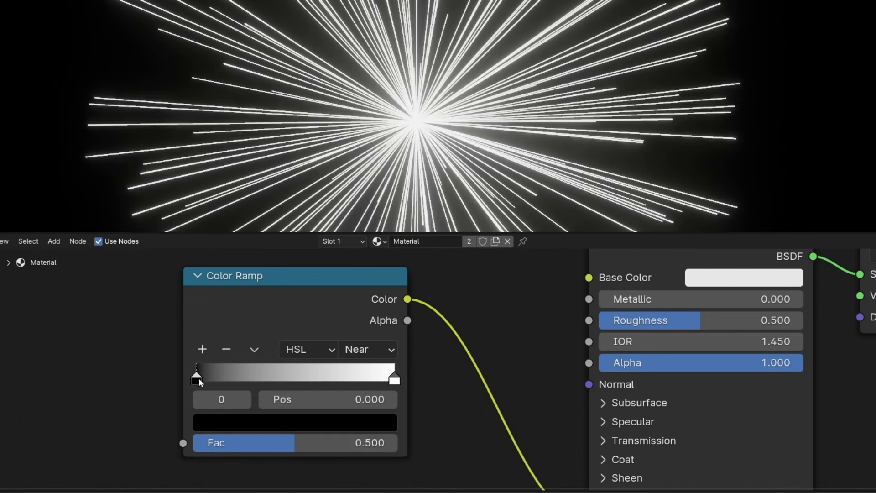
left_click(210, 424)
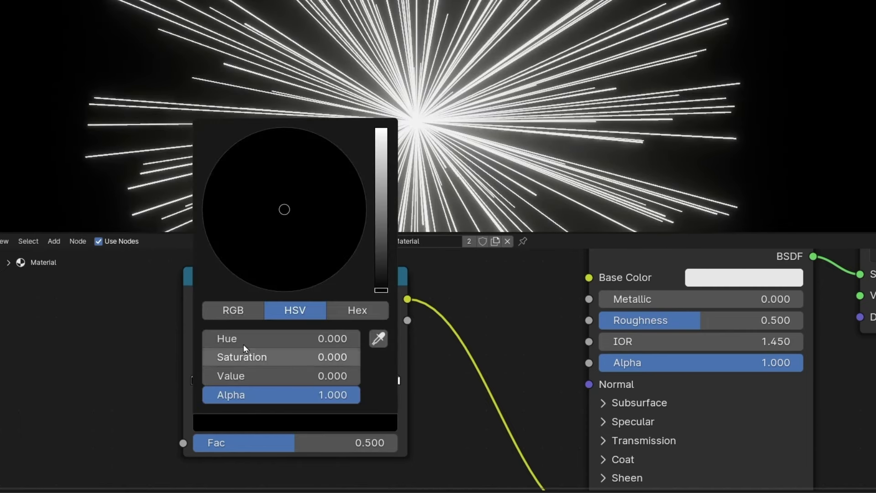
left_click(381, 133)
mouse_move(275, 168)
left_mouse_down()
mouse_move(264, 131)
mouse_move(305, 132)
left_mouse_up()
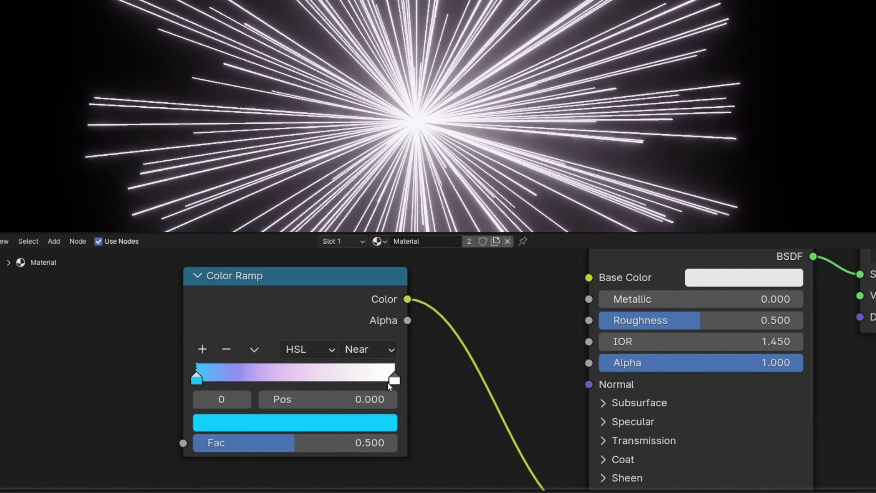
Set the Color Ramp's last stop to a saturated light blue with hue 0.608.
left_click(393, 380)
left_click(367, 419)
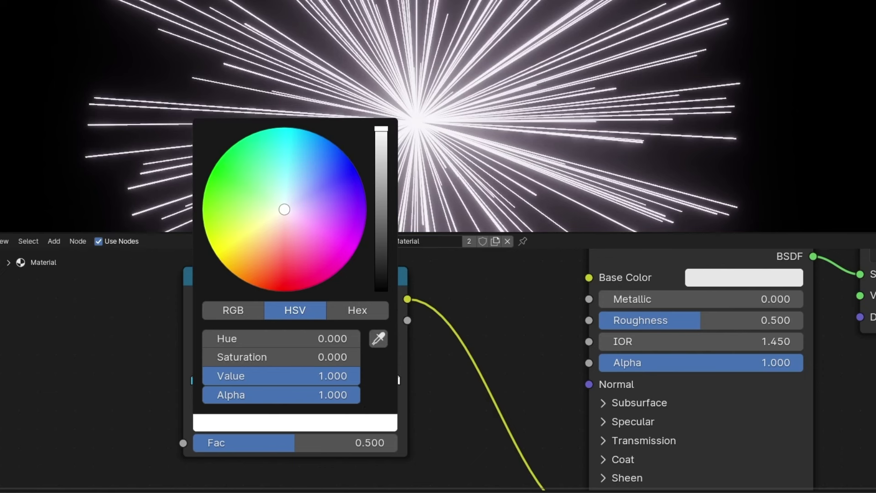
left_click(316, 135)
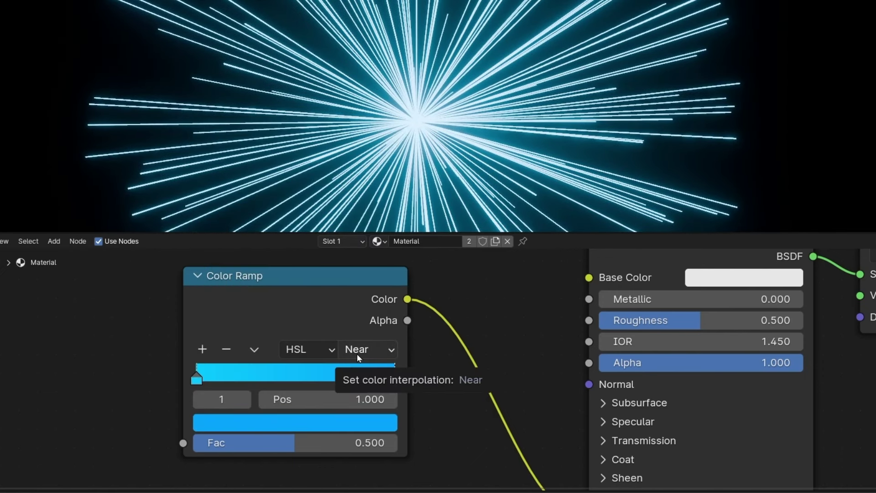
left_click(289, 421)
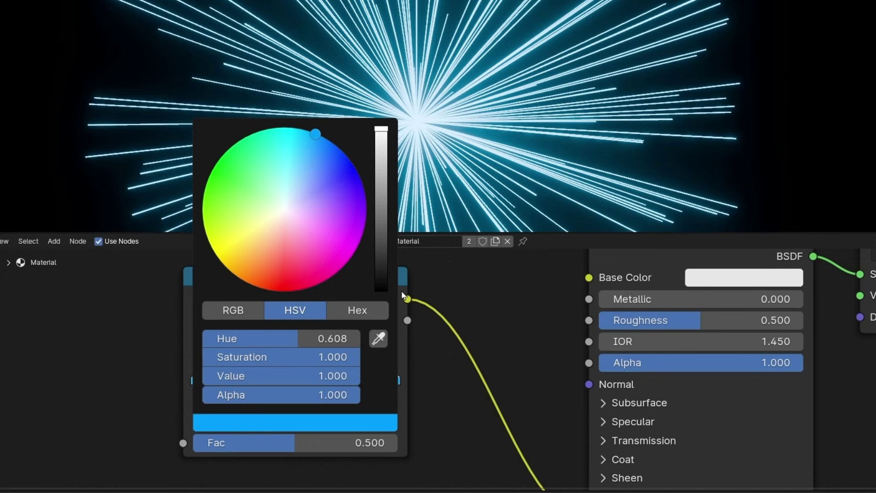
Set the Color Ramp's HSL interpolation to Far.
left_click(363, 350)
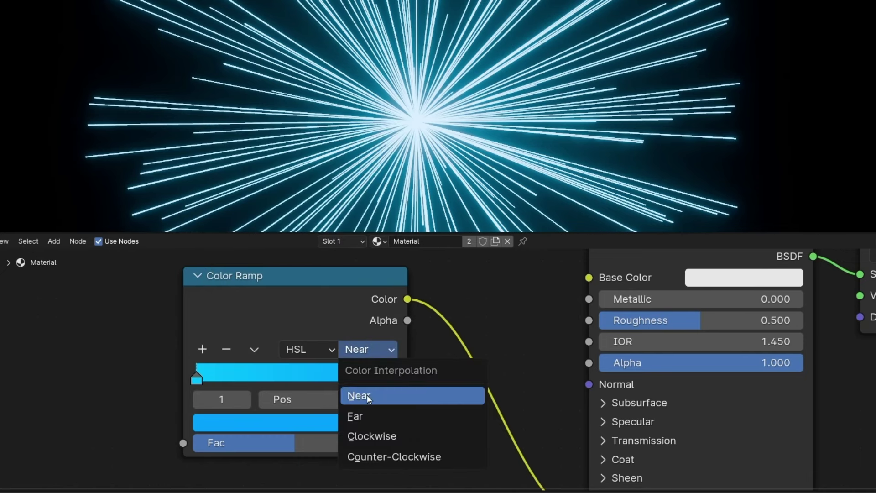
left_click(366, 415)
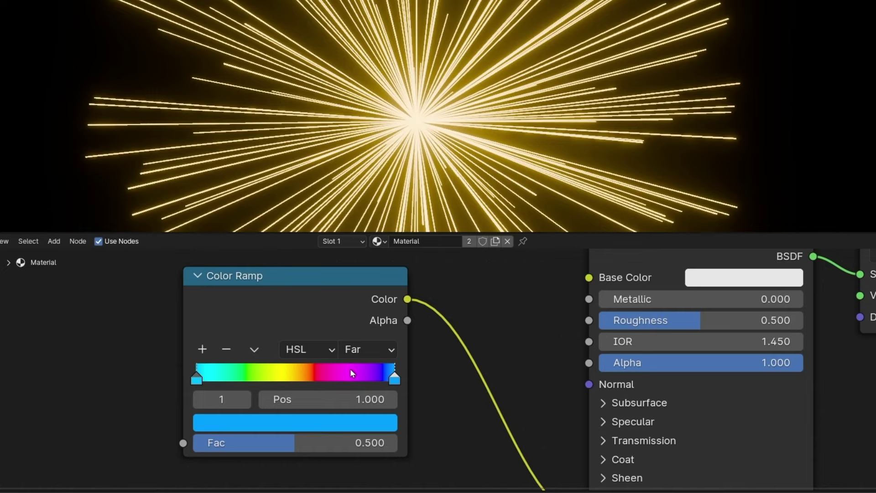
left_click(292, 424)
Add an Object Info node and connect its Random output to the Color Ramp's Fac input.
middle_click_drag(125, 336, 339, 306)
key("shift+a")
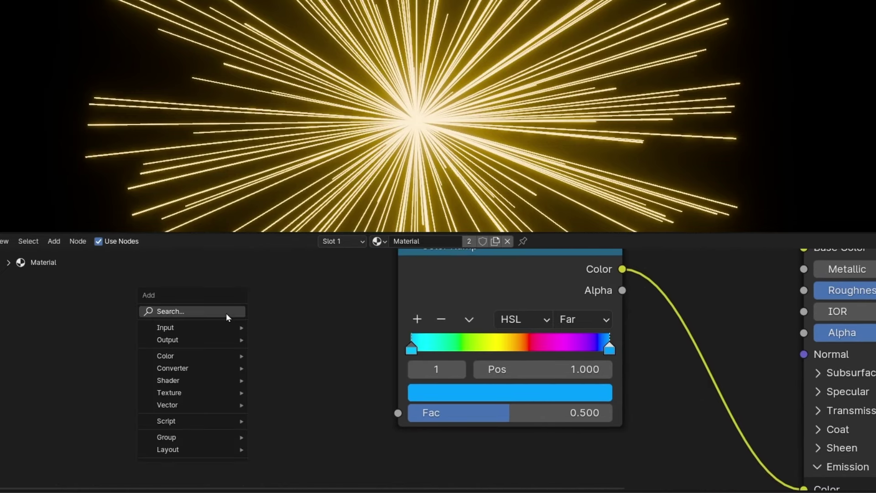
type("objec")
key("Return")
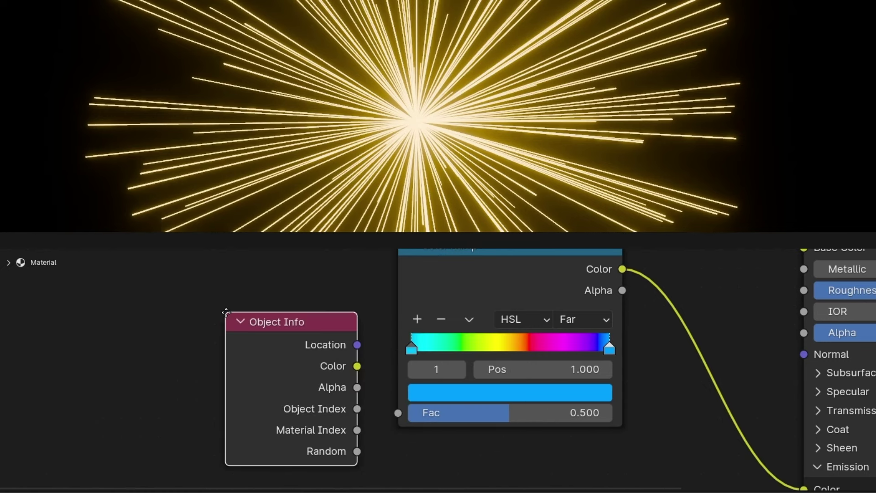
left_click(188, 284)
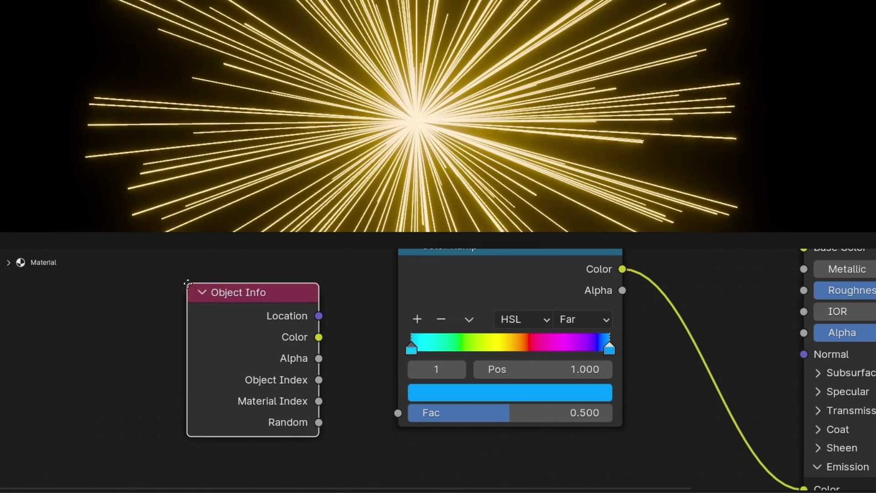
left_click(319, 424)
left_click_drag(356, 376, 393, 413)
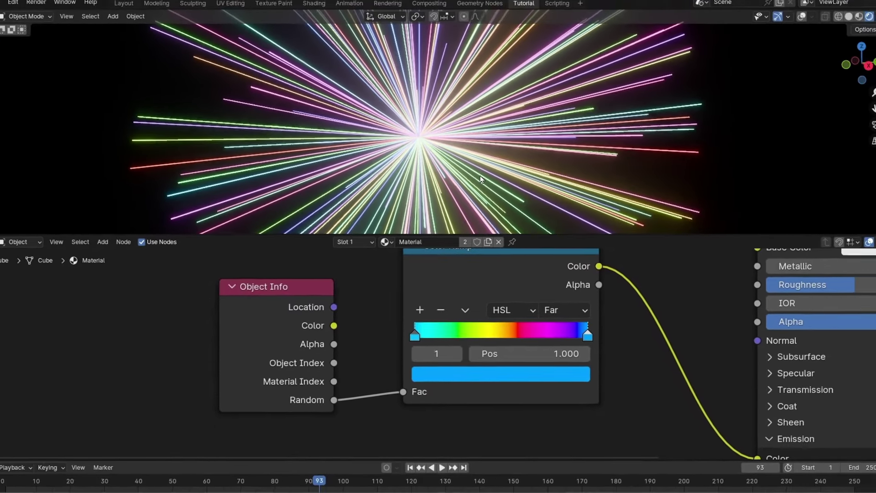
Maximise the 3D viewport and play the animation to check the randomly colored lasers.
key("ctrl+alt+space")
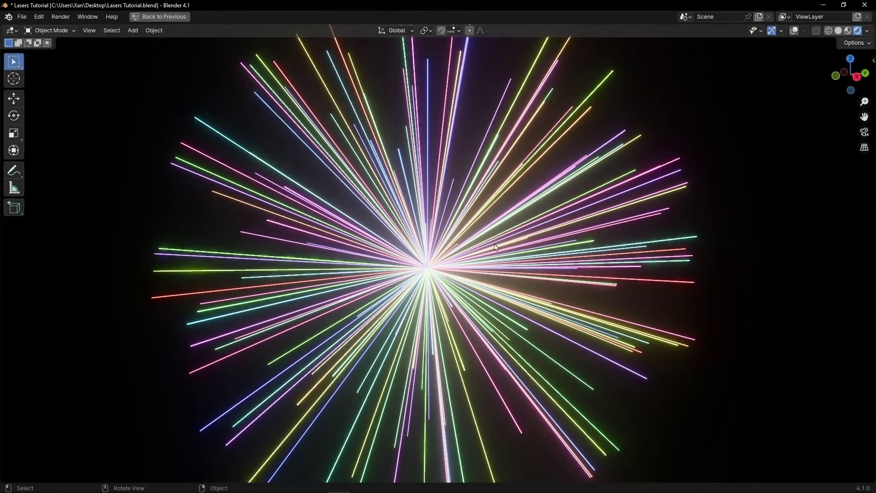
key("space")
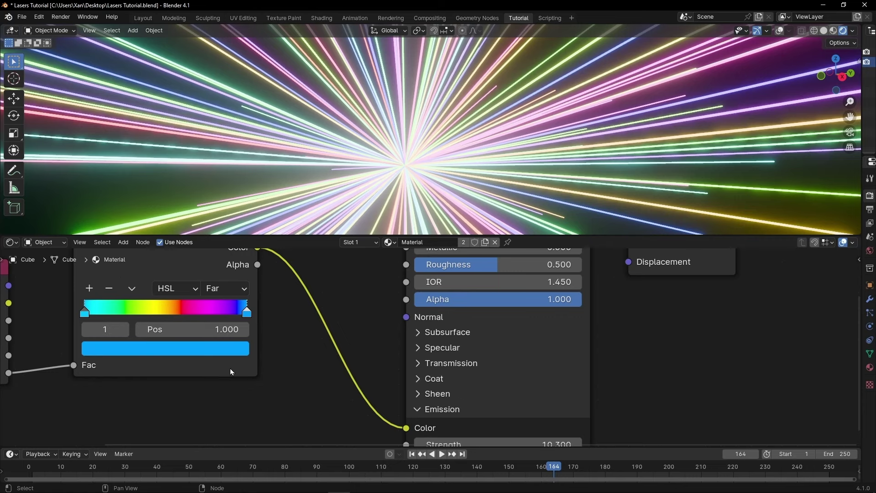
Raise the material's emission strength to 25.1 and check the stronger glow in the maximised viewport.
middle_click_drag(389, 326, 332, 296)
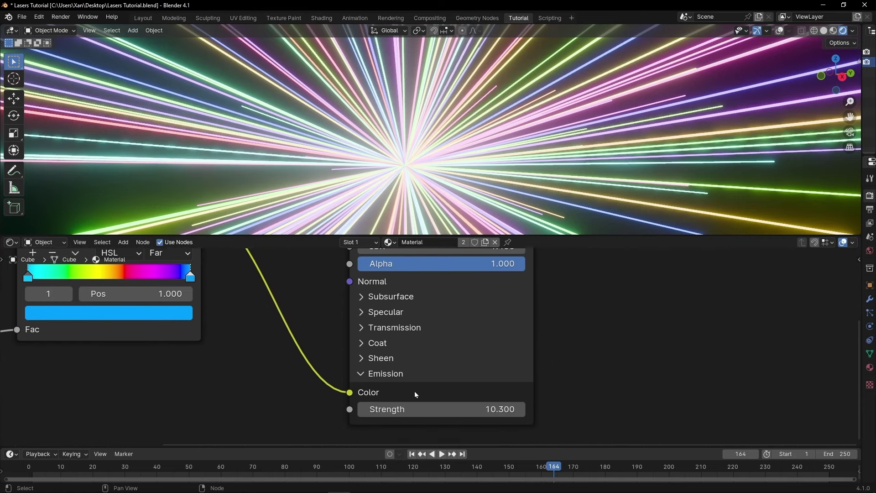
left_click_drag(415, 408, 434, 409)
key("ctrl+space")
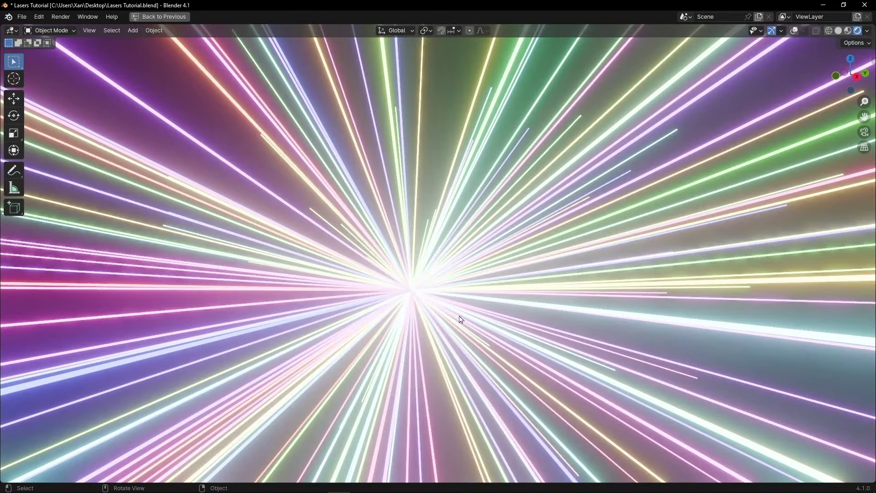
key("ctrl+space")
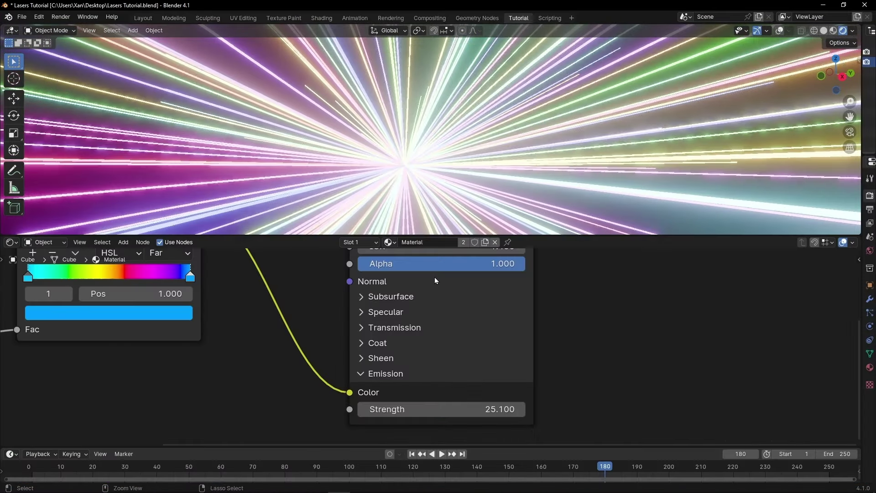
Return to the Geometry Node Editor and reduce the Points node's count to 42.
left_click(10, 242)
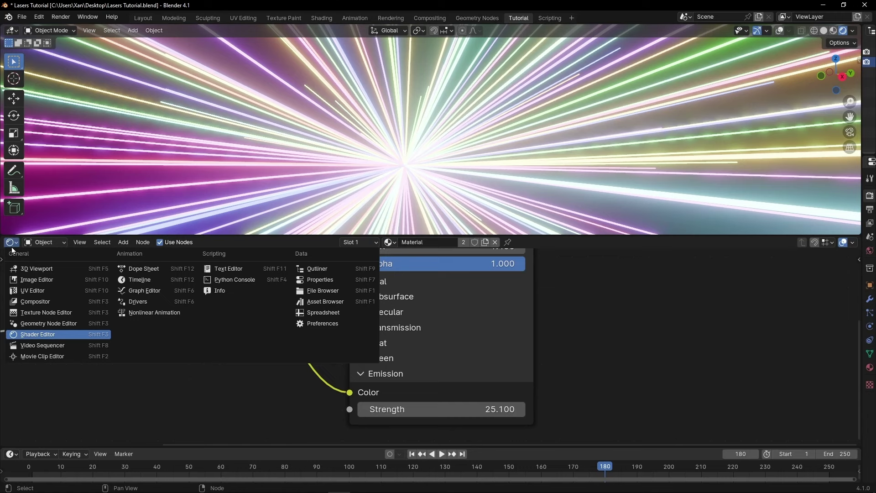
left_click(31, 323)
middle_click_drag(265, 319, 393, 305)
left_click_drag(296, 323, 243, 324)
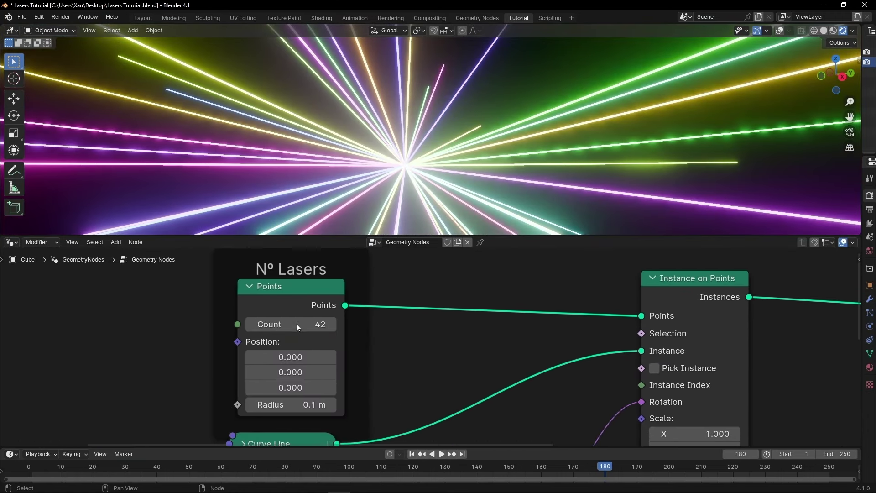
Maximise the 3D viewport and play the animation to check the sparser multicolored lasers.
key("ctrl+space")
key("space")
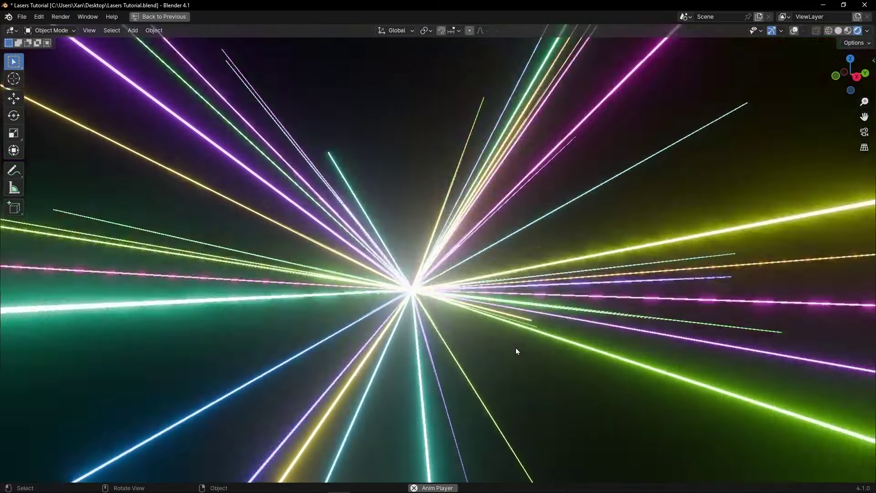
key("space")
key("space")
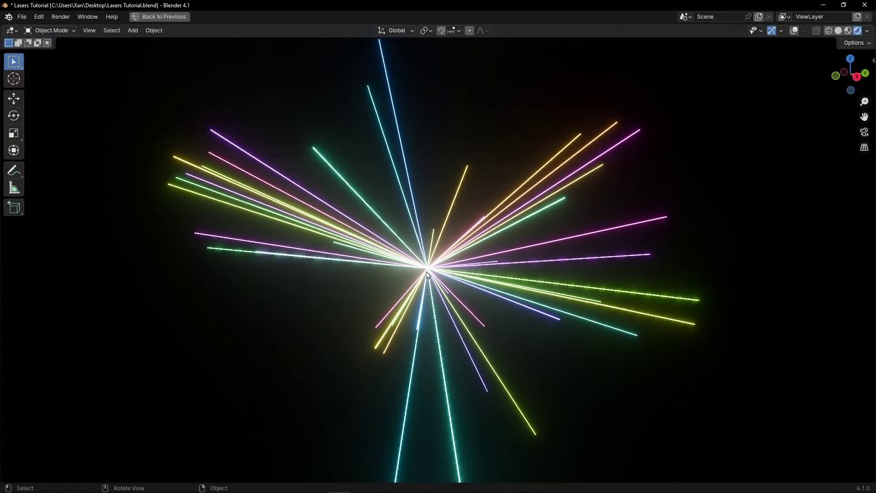
Restore the split layout, expand the Curve Line node and increase its length to 9.47 m.
key("ctrl+space")
middle_click_drag(403, 367, 463, 410)
left_click(299, 299)
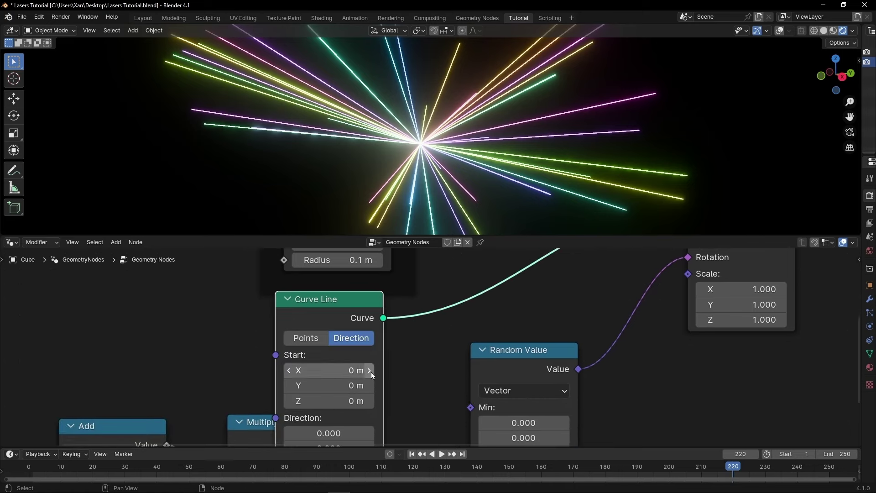
scroll(406, 342, "down", 4)
middle_click_drag(418, 331, 416, 361)
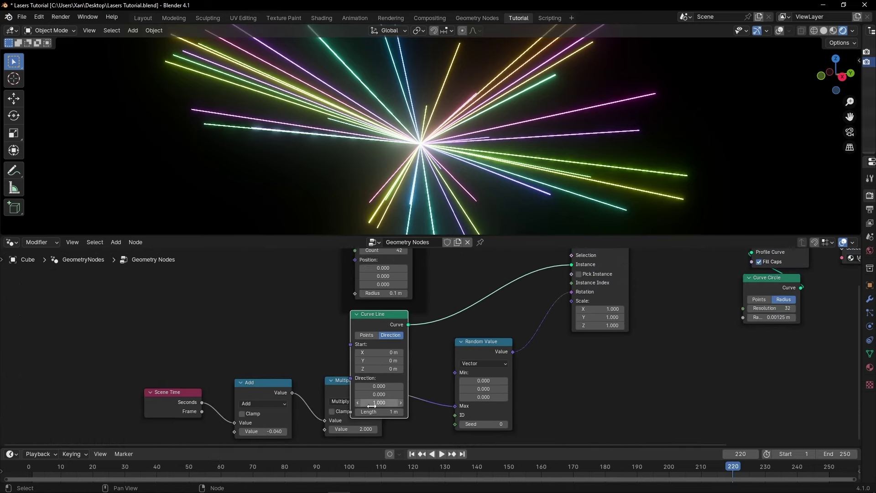
left_click_drag(380, 411, 573, 411)
left_click_drag(419, 411, 424, 412)
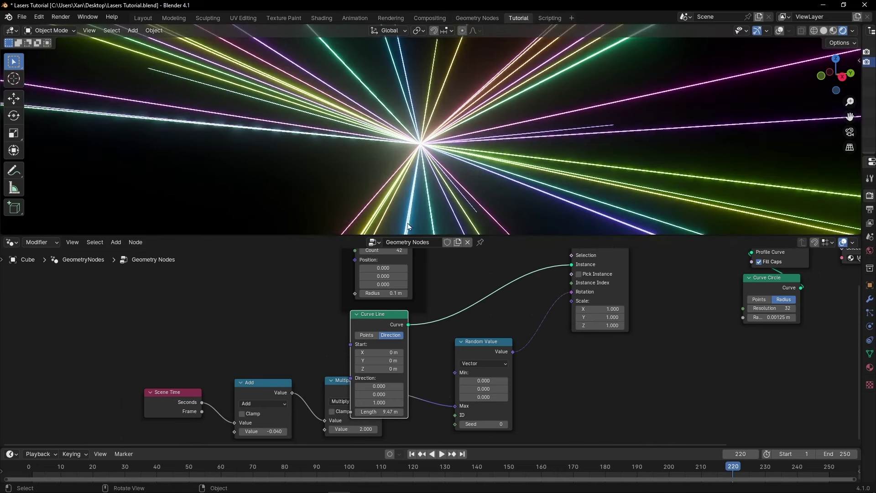